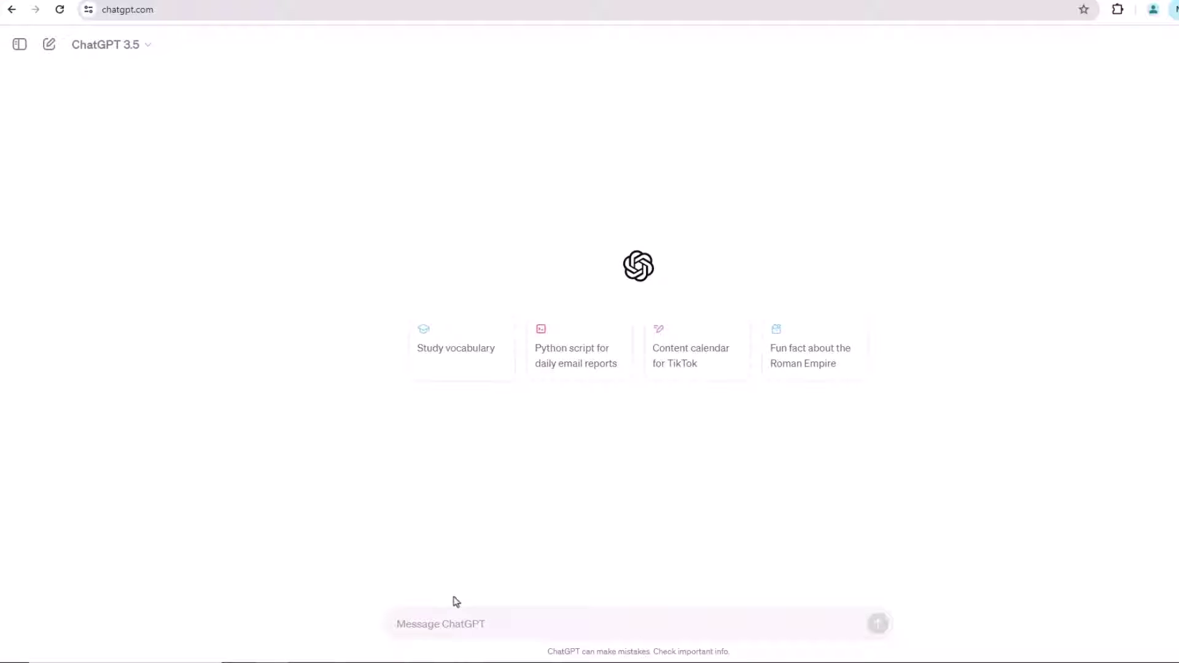
Send ChatGPT a dog-expert prompt requesting VBA code for a 10-slide dog treats store PowerPoint.
click(426, 630)
text(You are an expert in dogs and want )
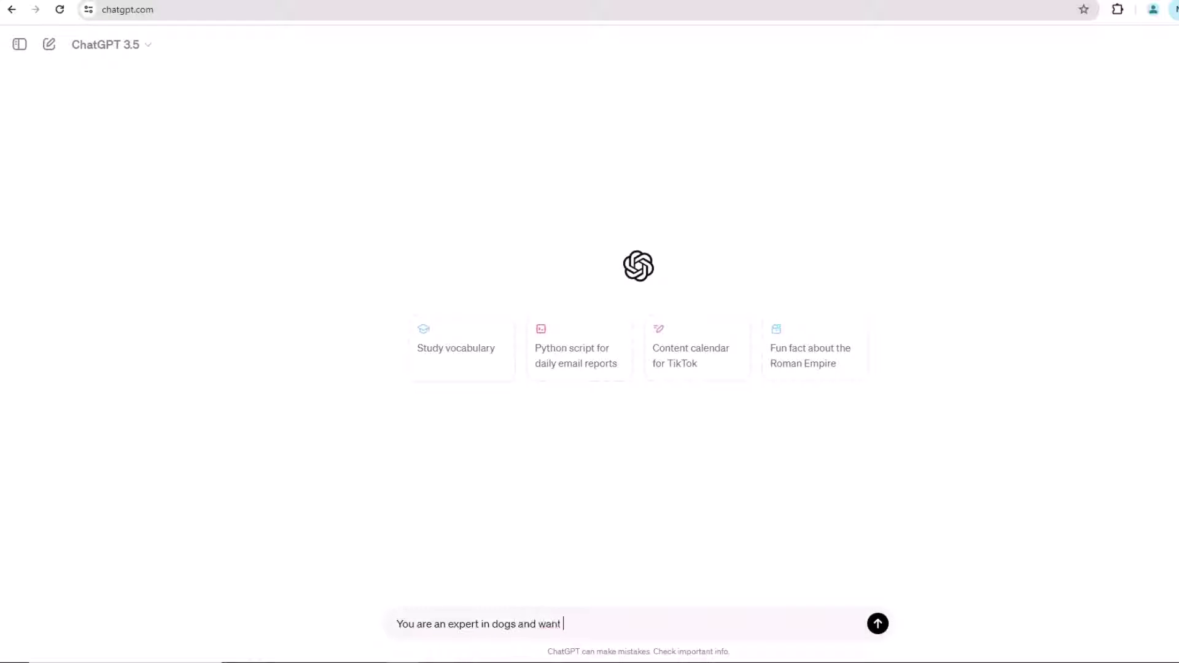
text(to open your own dog treats)
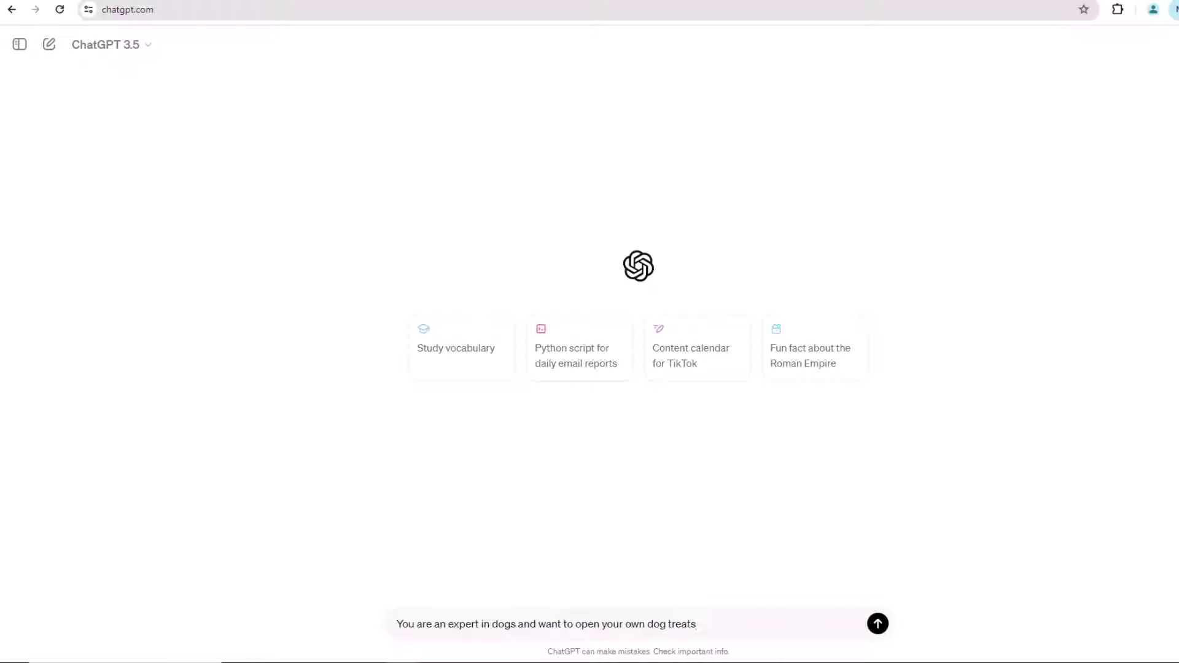
text( store and need to create a powerpoint)
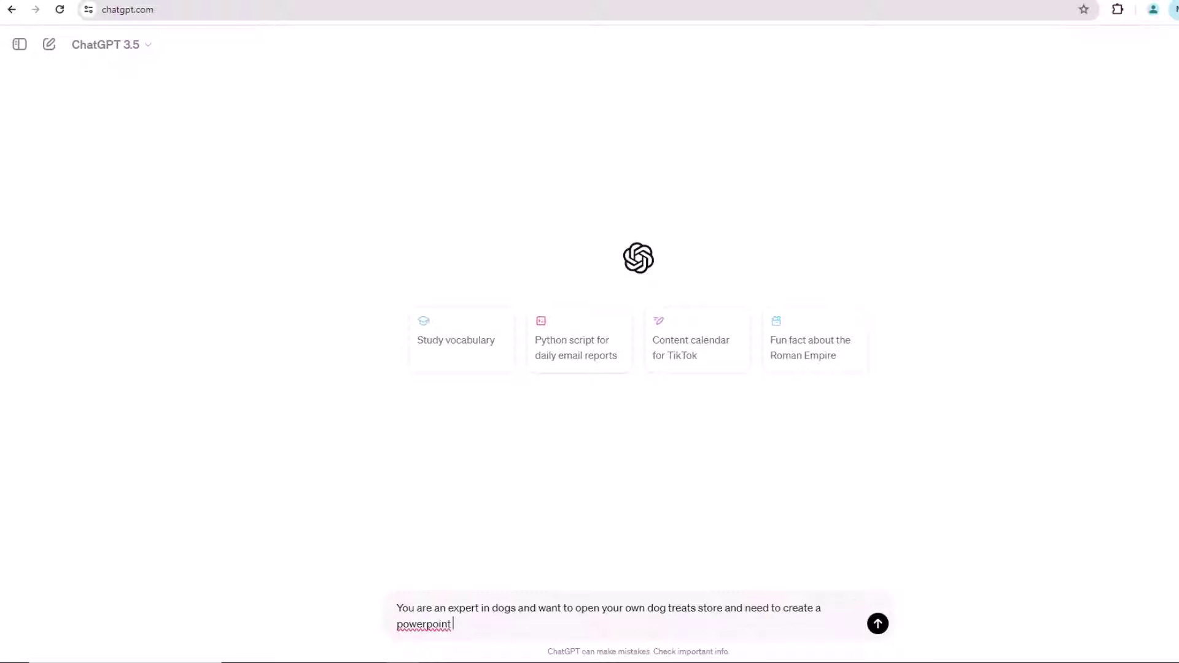
text( presentation about the following)
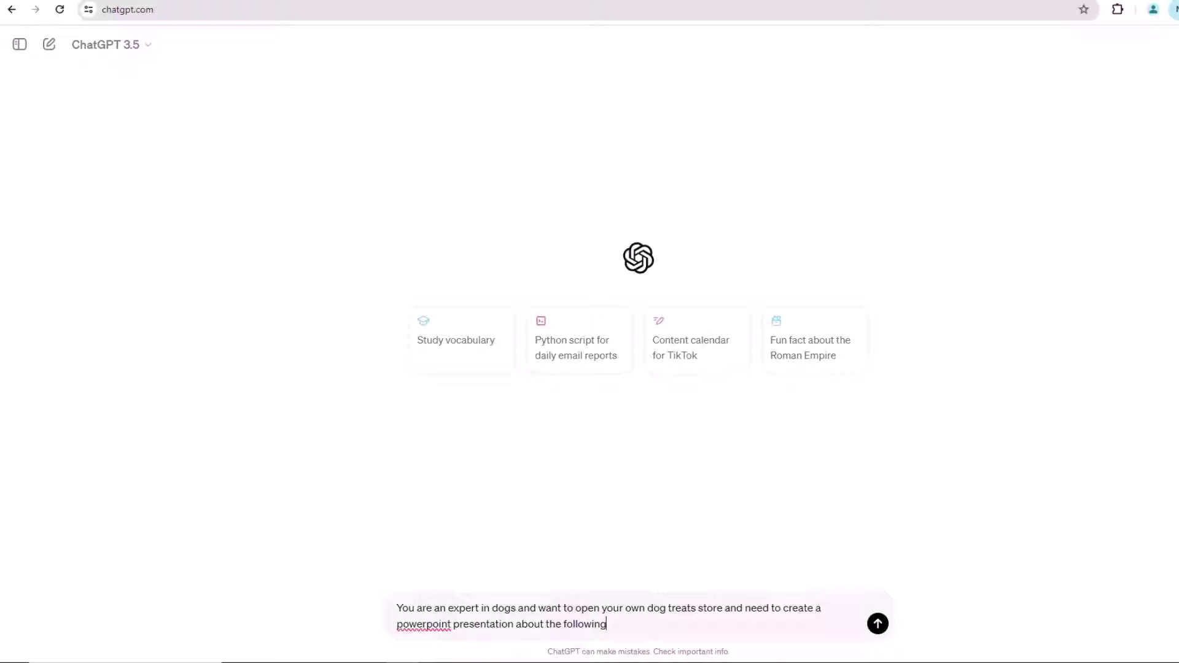
text(, how to pitch a new company. wri)
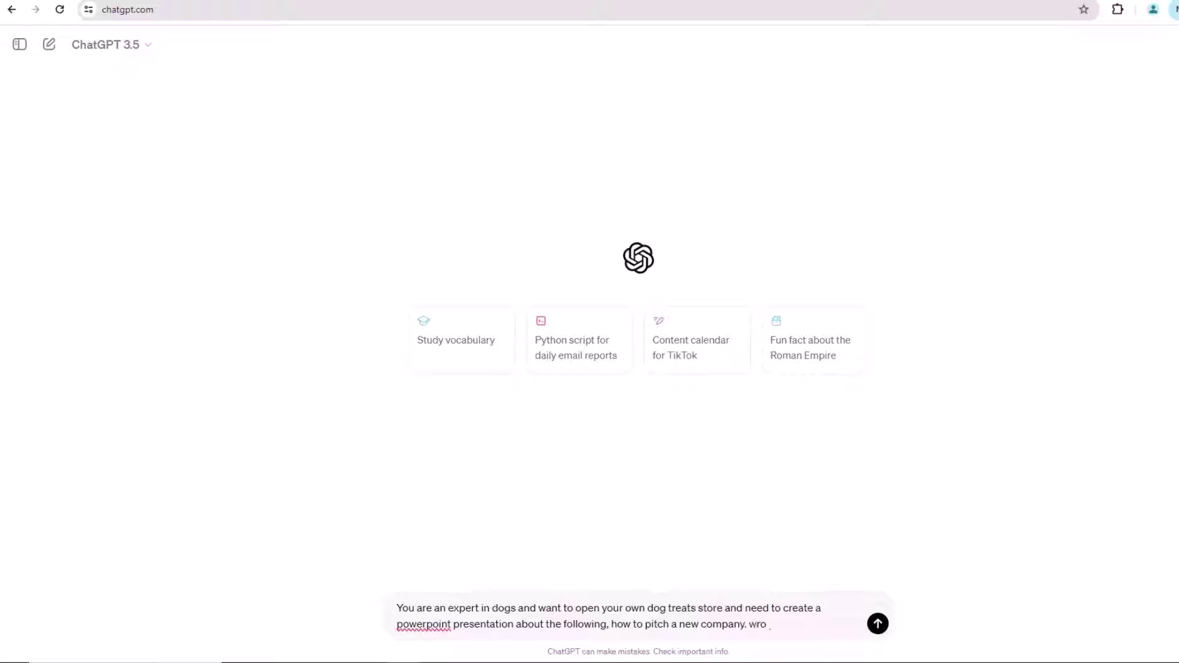
text(te the VBA powerpoint)
text( code for )
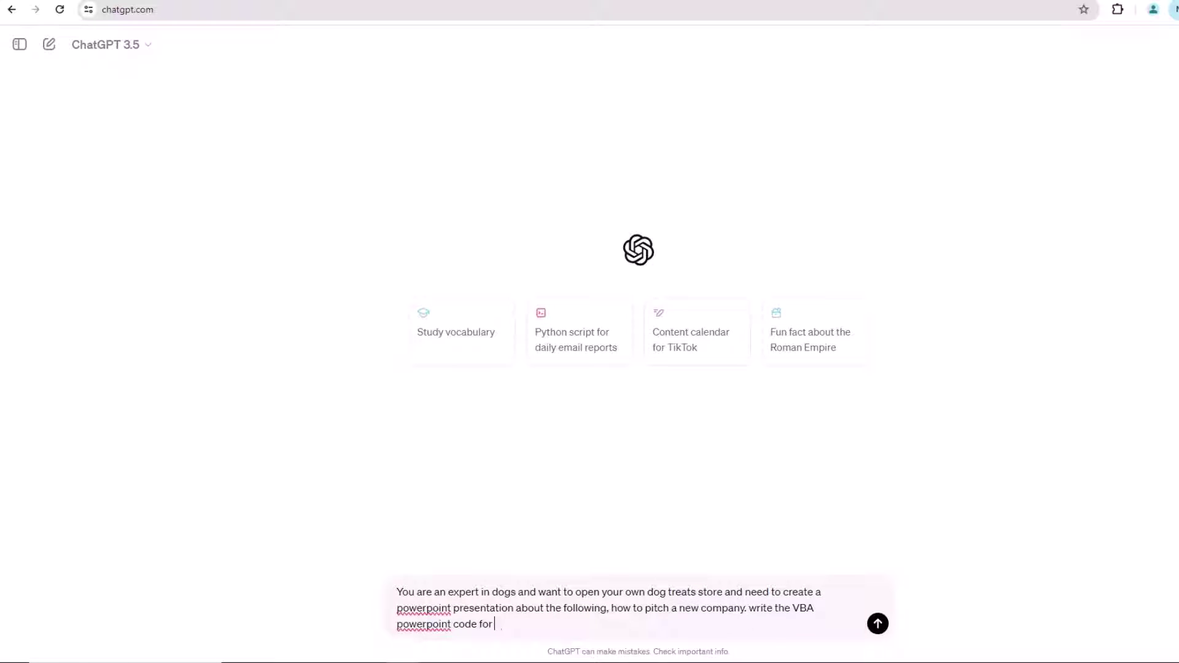
text(powerpoint. make it 10 slides)
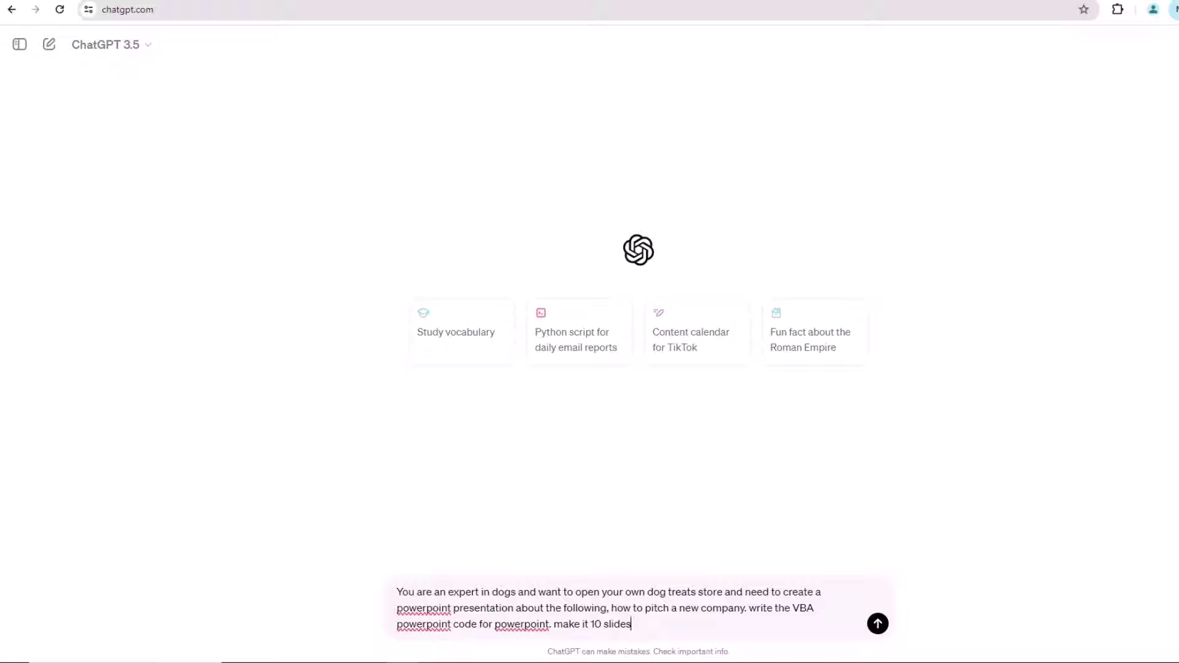
click(879, 624)
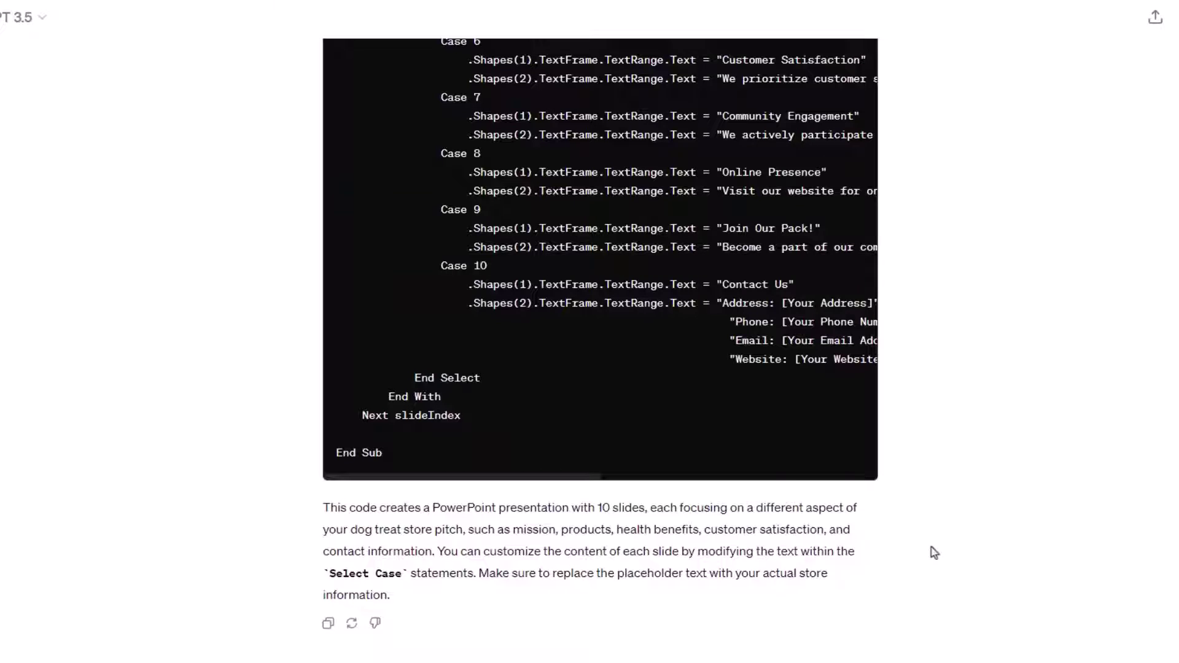
Scroll back up through ChatGPT's VBA code reply.
scroll(918, 608, up, 15)
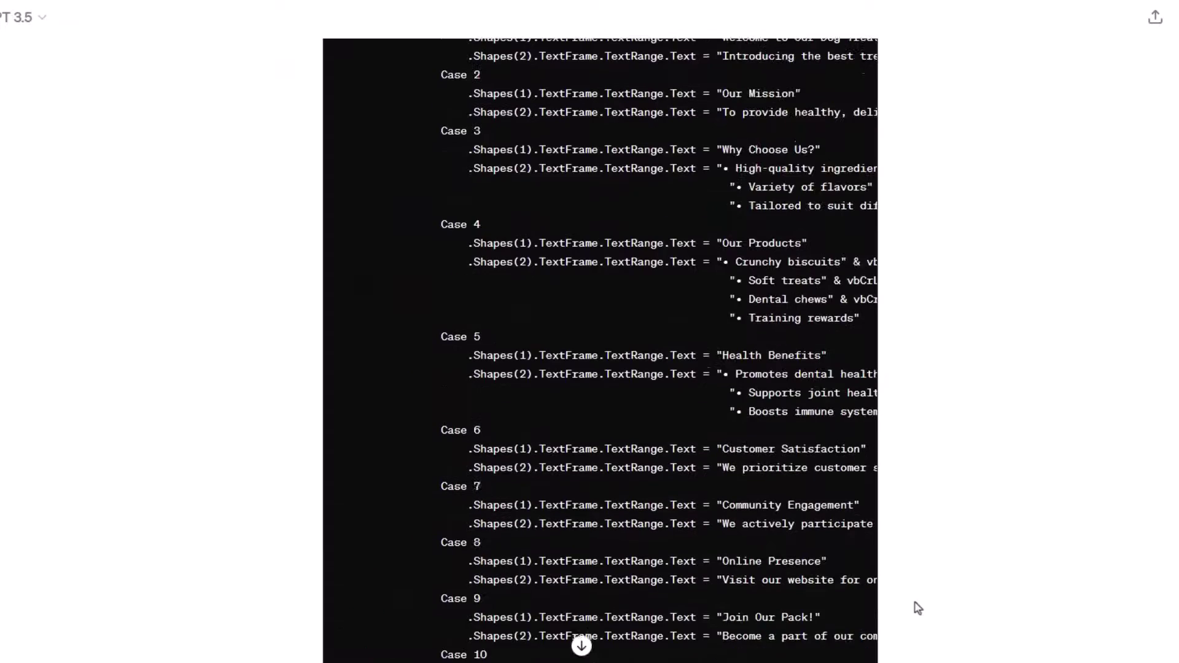
scroll(918, 604, up, 2)
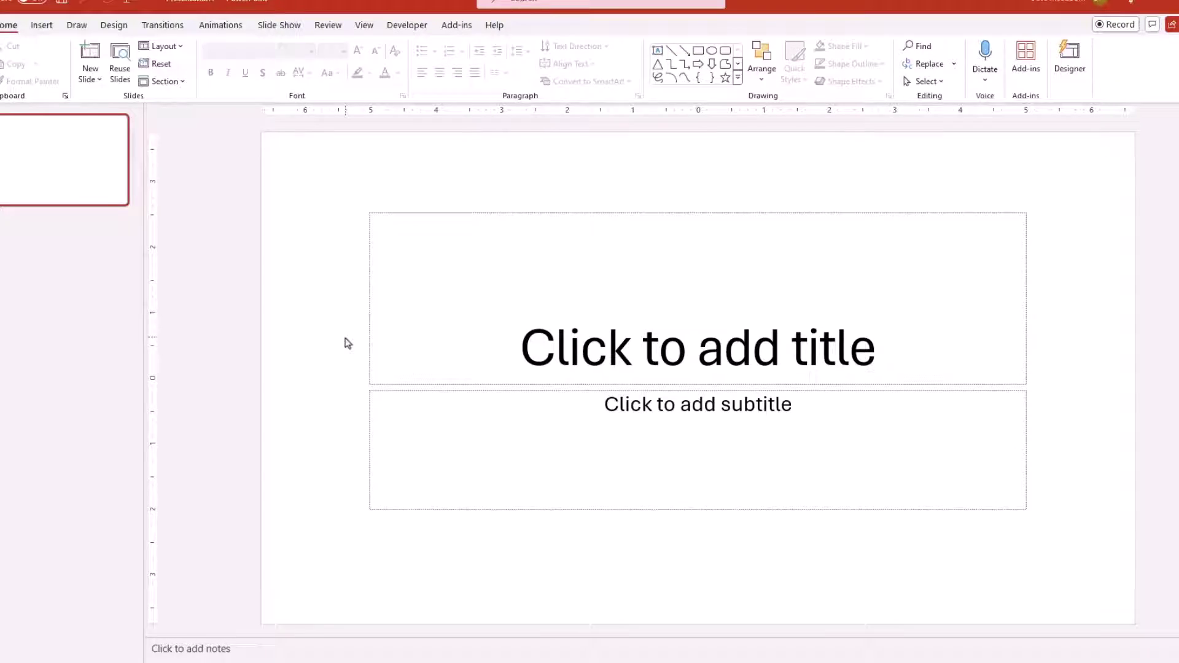
Confirm Developer is ticked under Customize Ribbon in PowerPoint Options, then show the Developer tab.
click(346, 343)
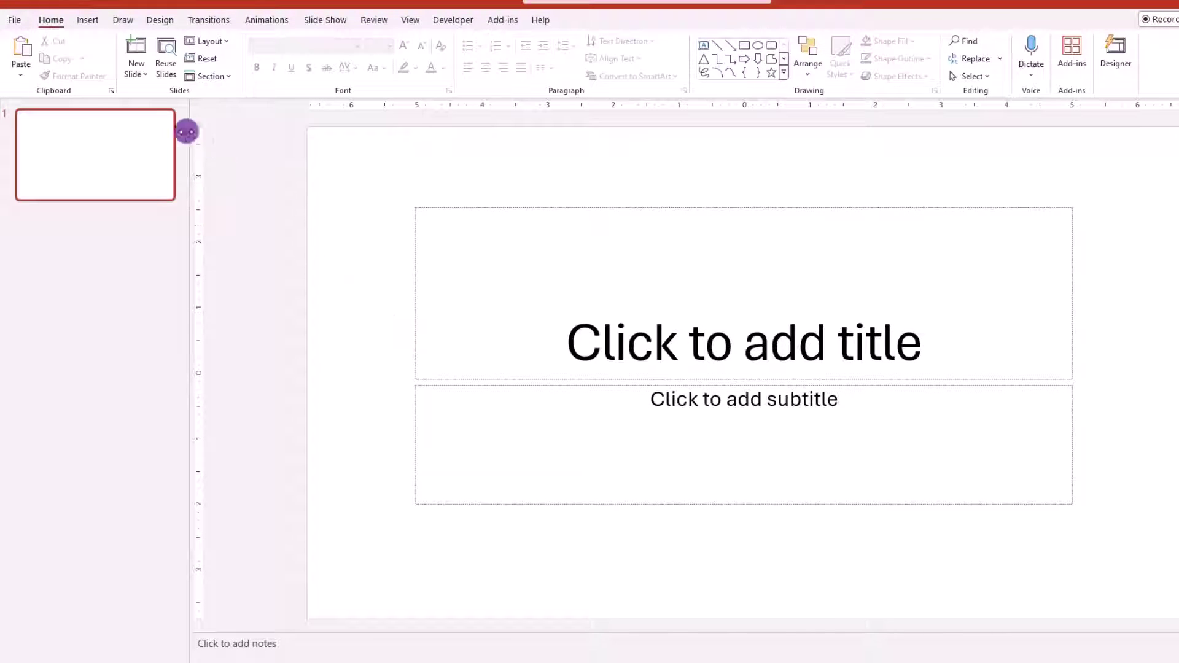
click(15, 22)
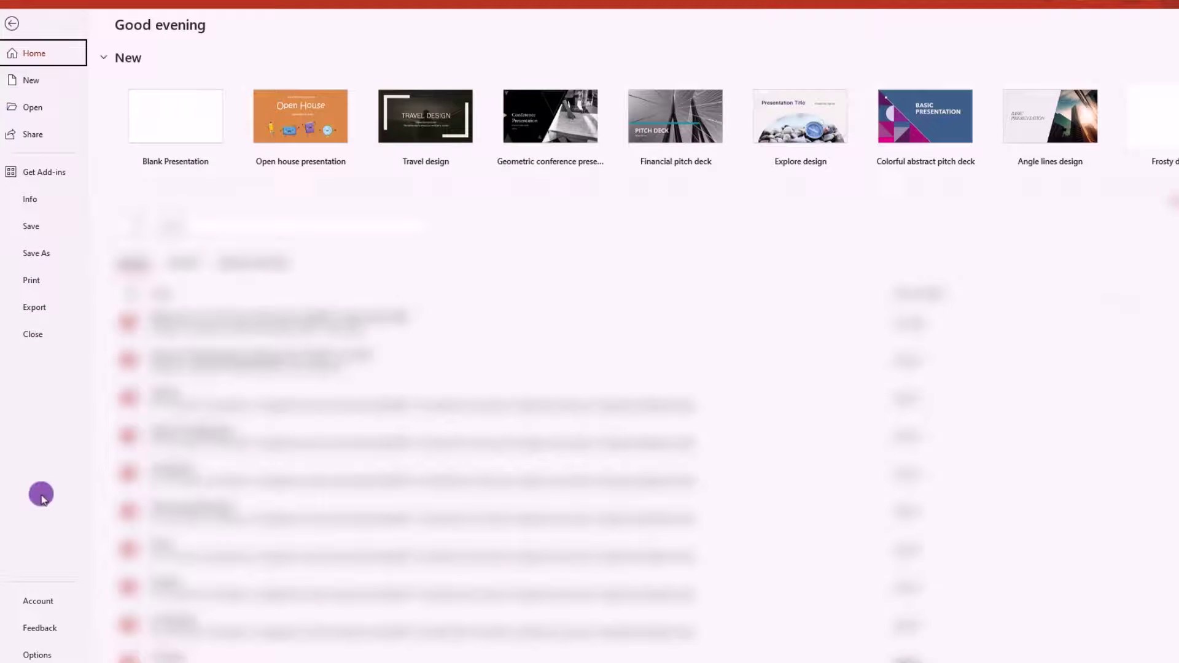
click(40, 654)
click(424, 247)
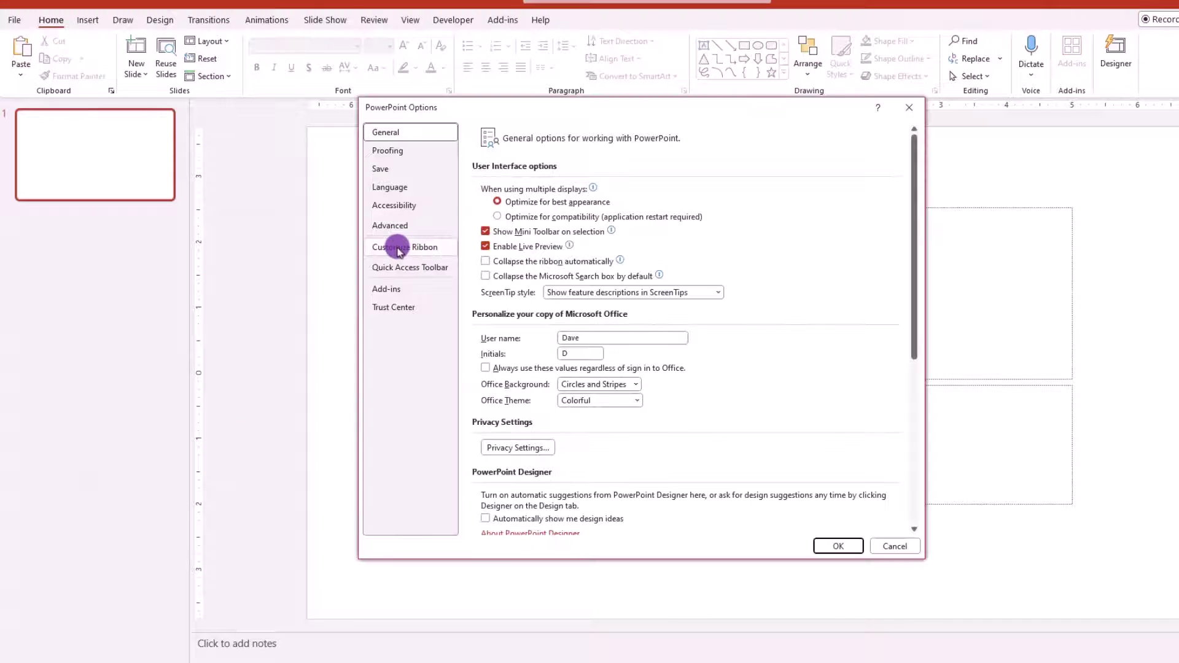
scroll(830, 298, down, 2)
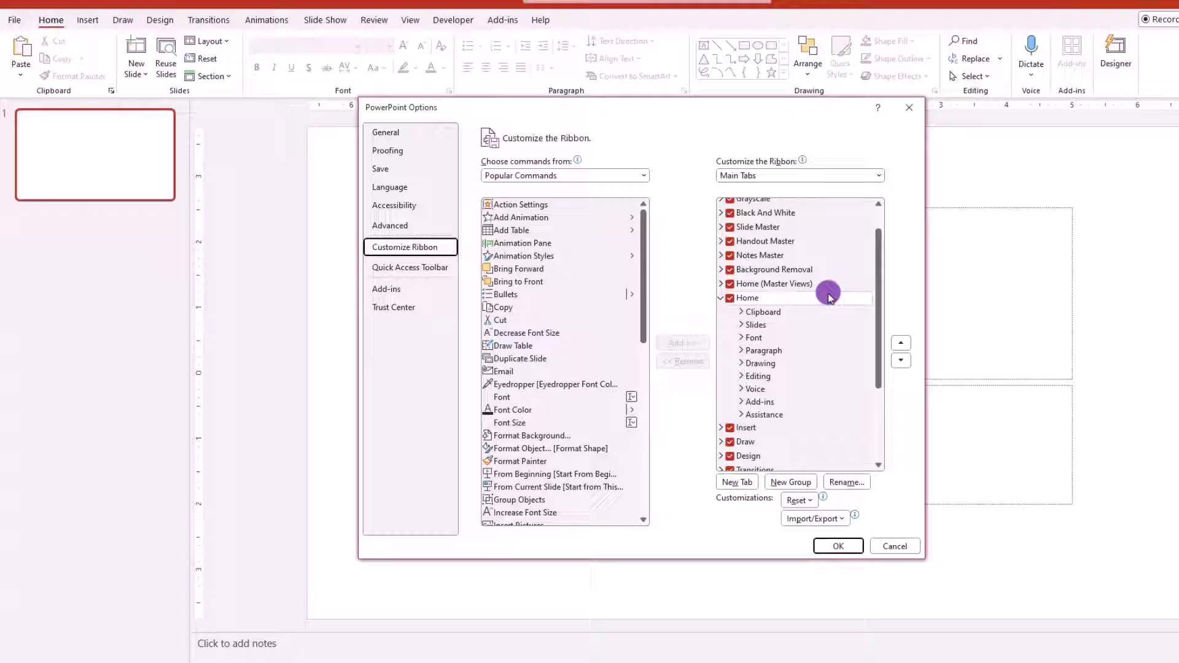
scroll(828, 297, down, 3)
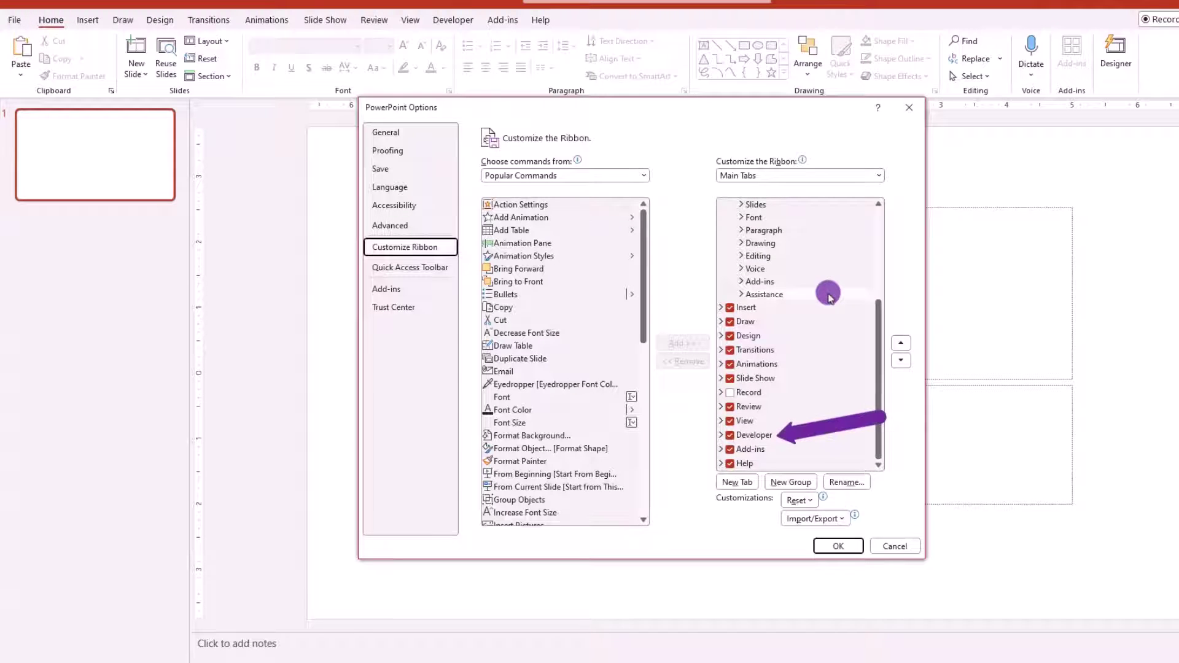
click(897, 547)
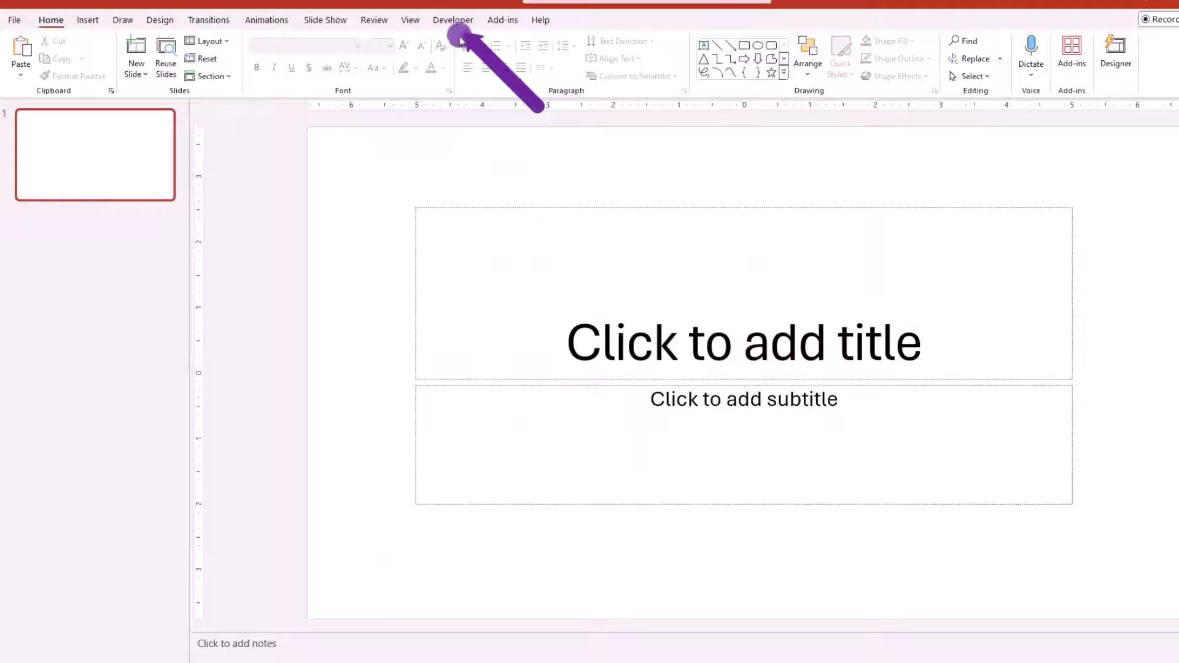
click(454, 24)
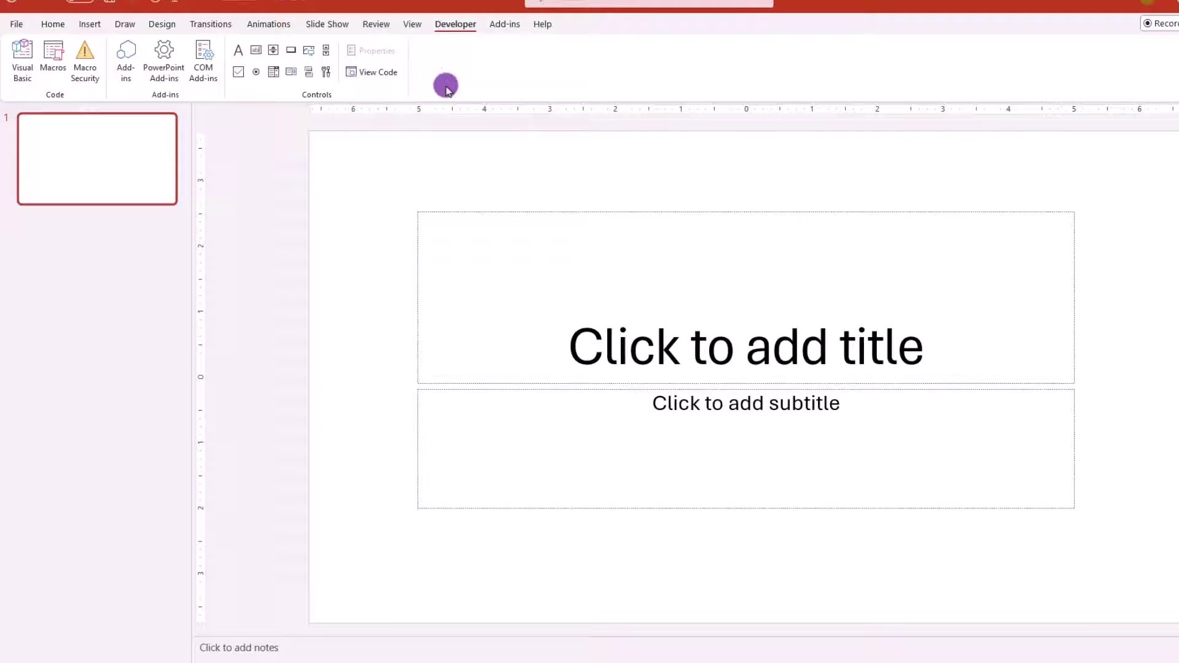
Paste the dog treat store macro into a new Module1 in the VBA editor and run it.
click(20, 54)
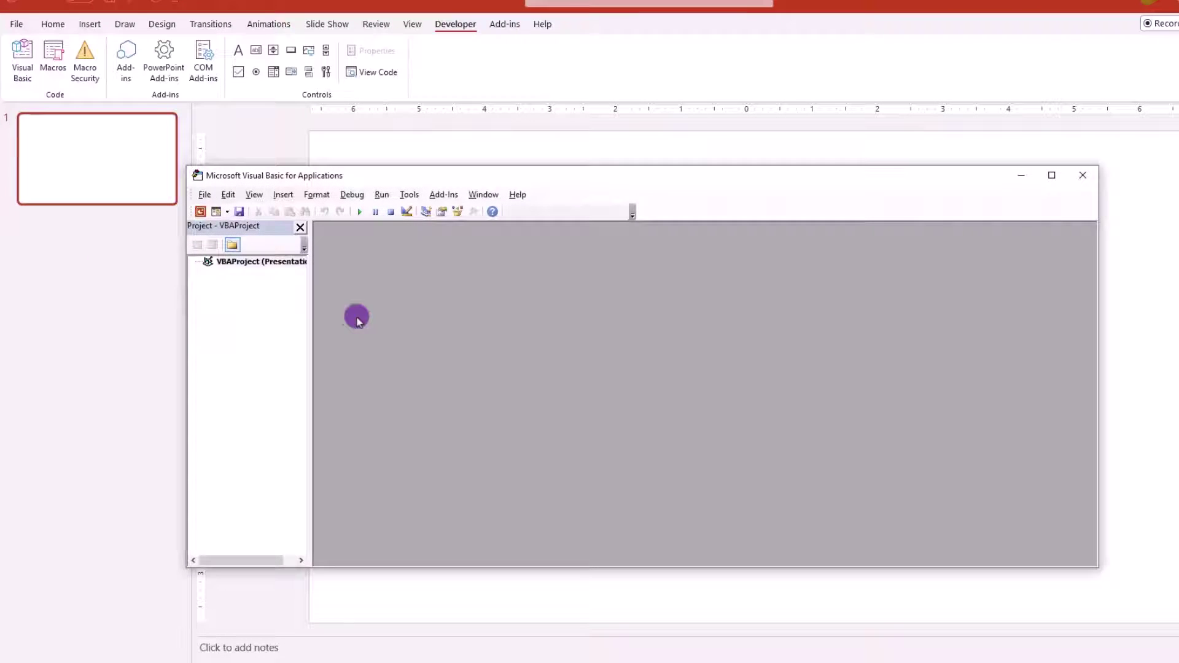
click(283, 196)
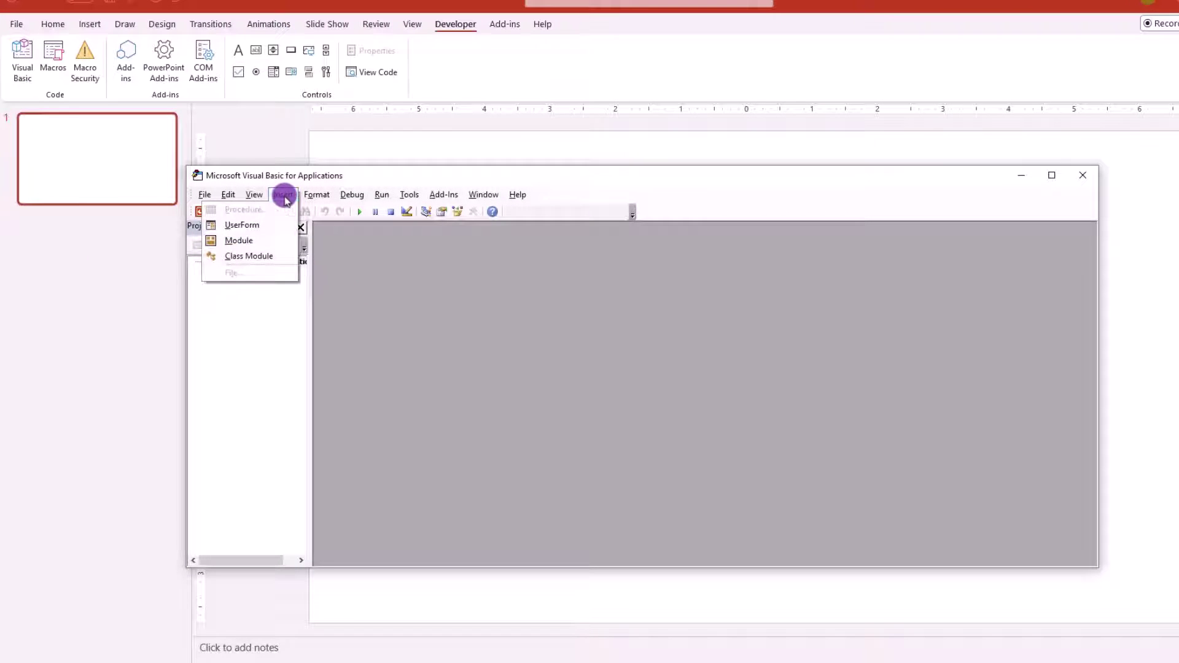
click(241, 240)
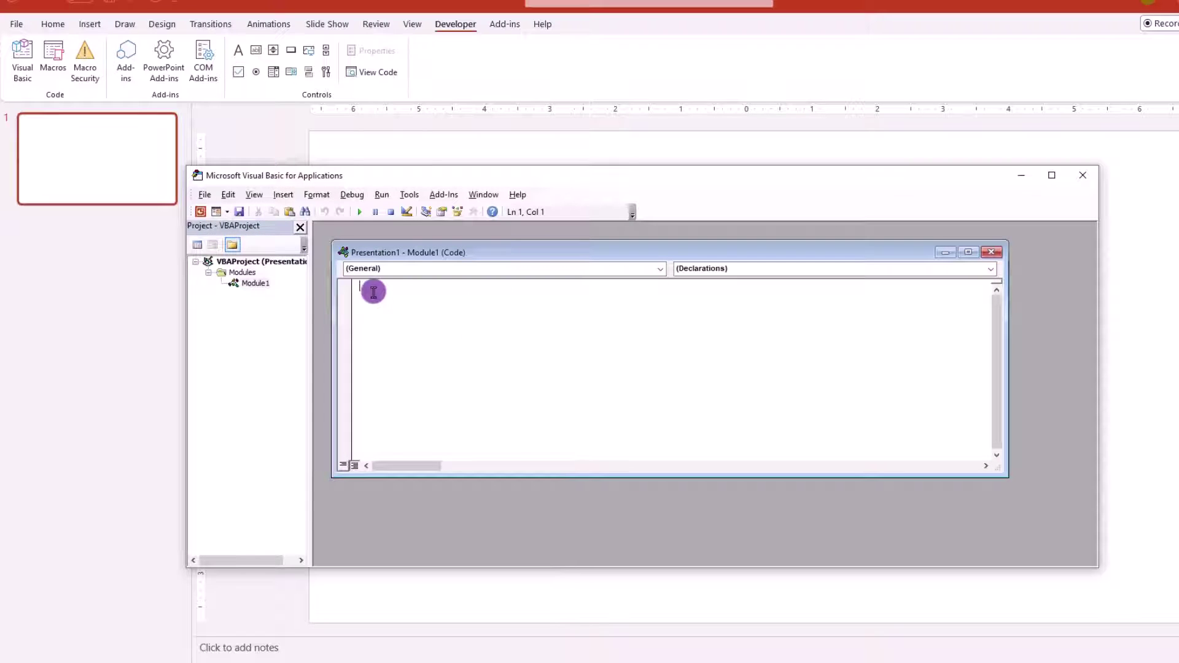
right_click(374, 291)
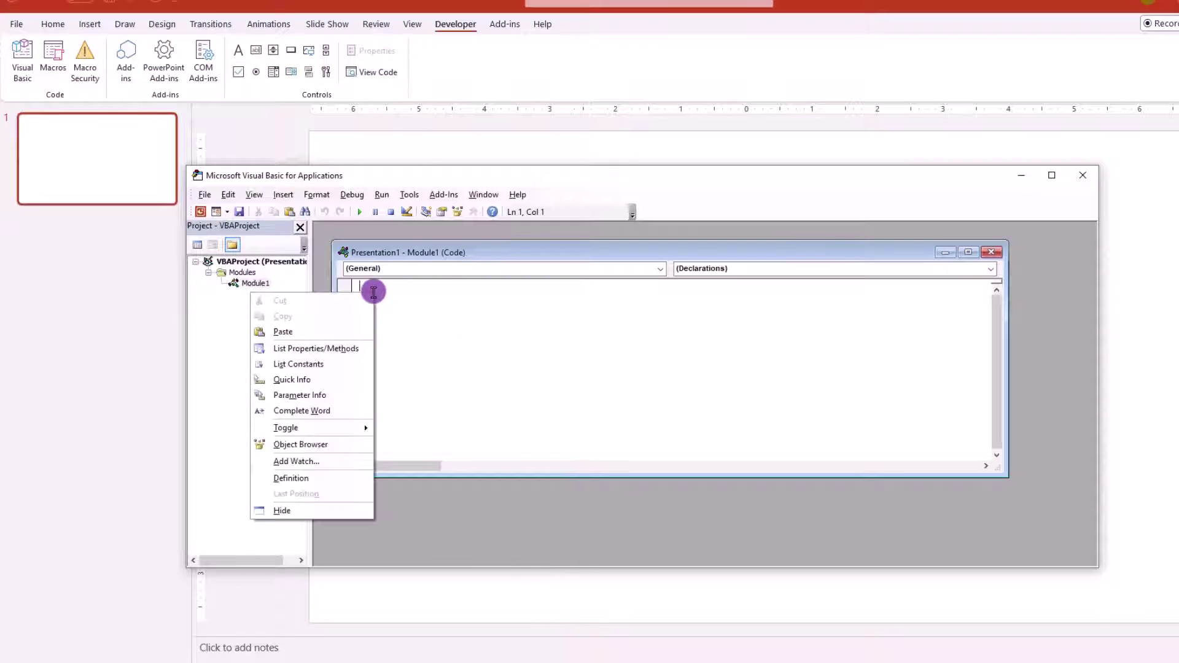
click(299, 332)
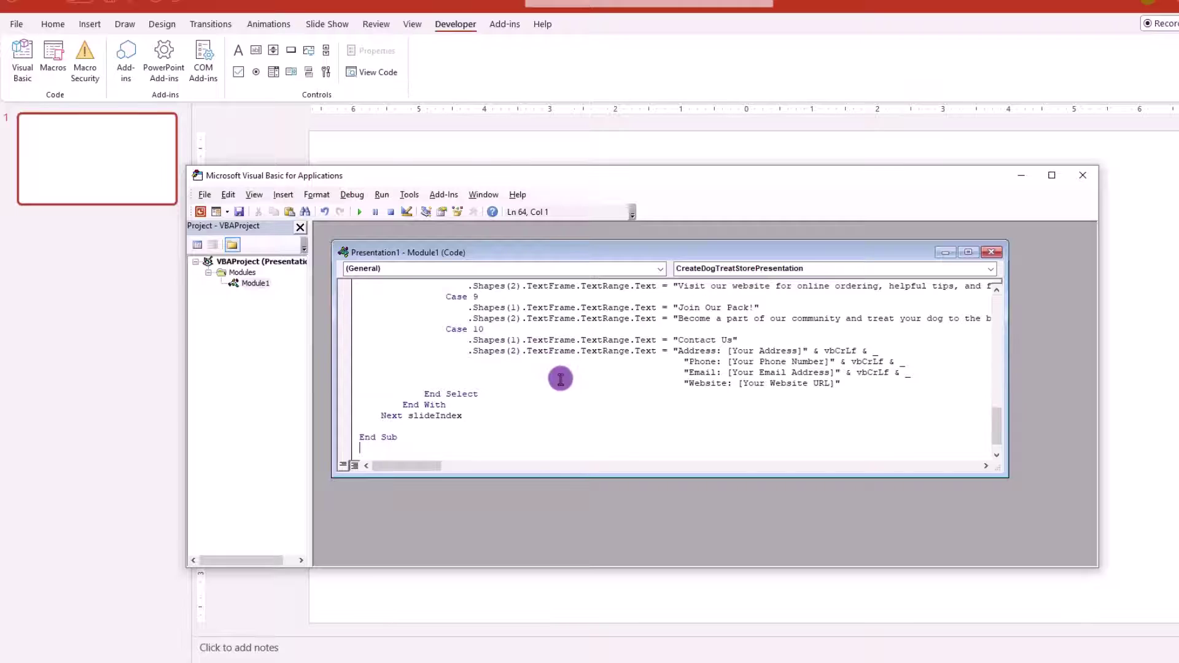
scroll(561, 379, up, 12)
scroll(561, 379, up, 4)
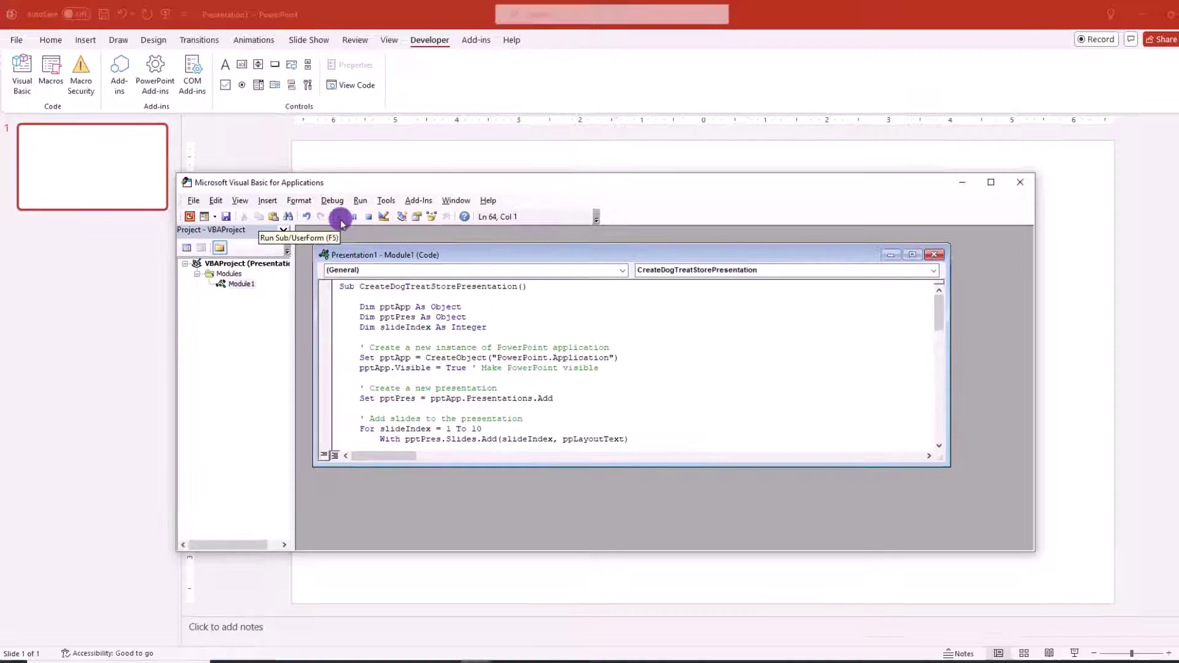
click(342, 222)
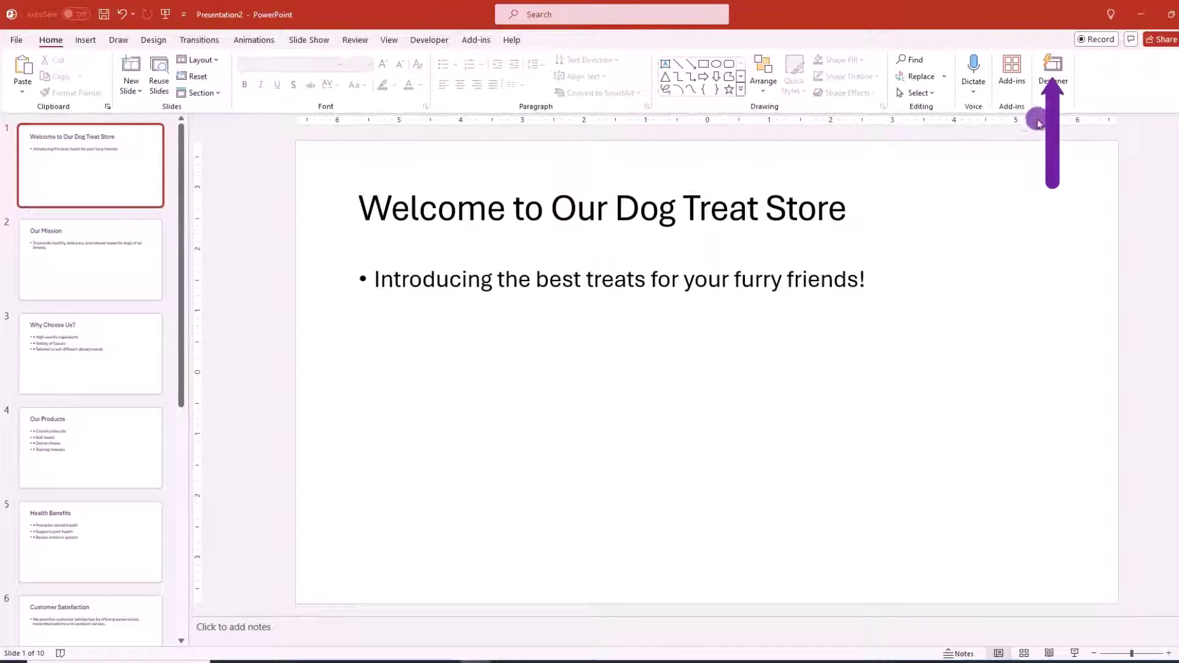
Apply the two-dog photo Designer layout to the title slide and an icon layout to Why Choose Us?
click(1047, 86)
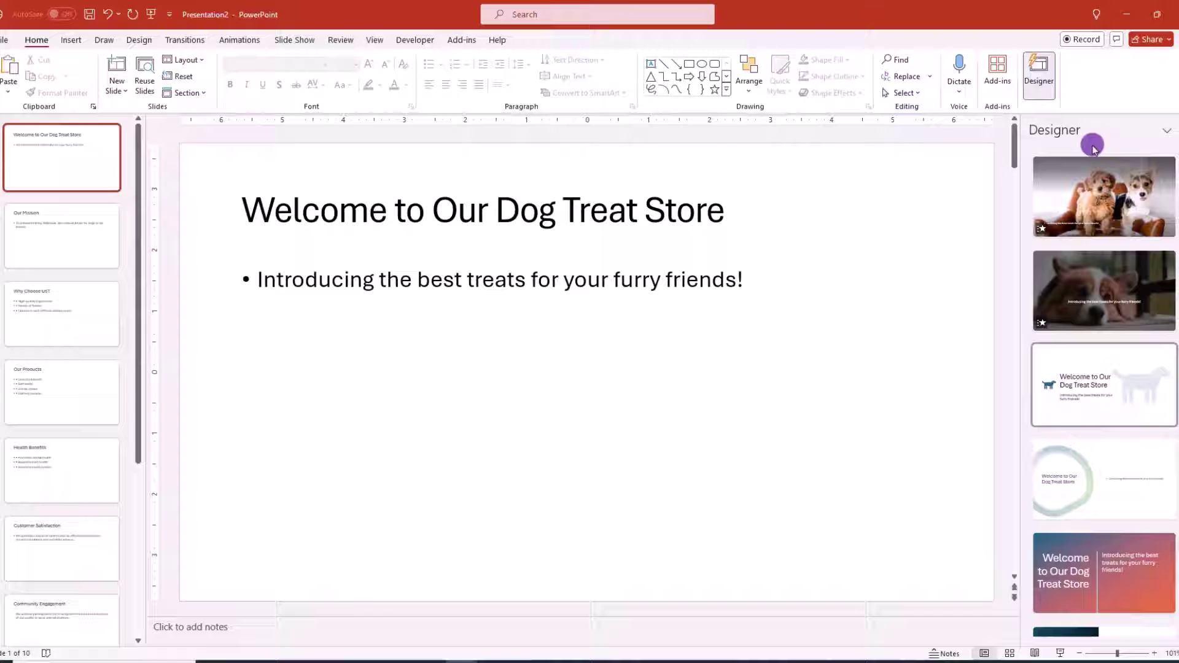
click(1132, 209)
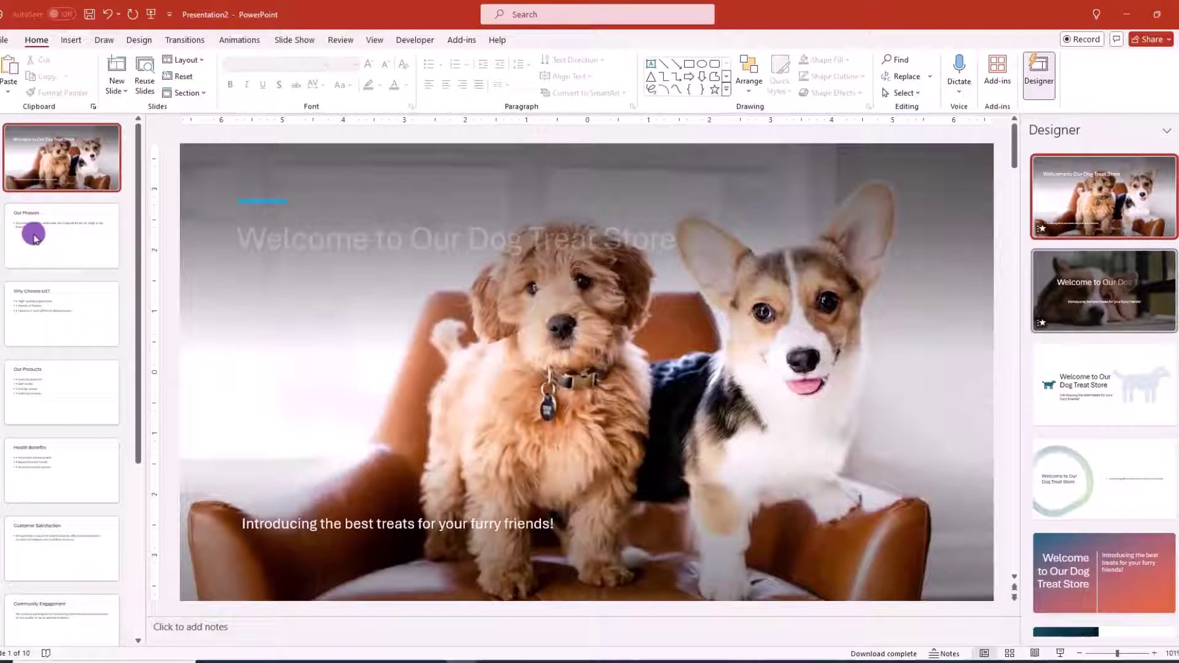
click(33, 235)
click(81, 304)
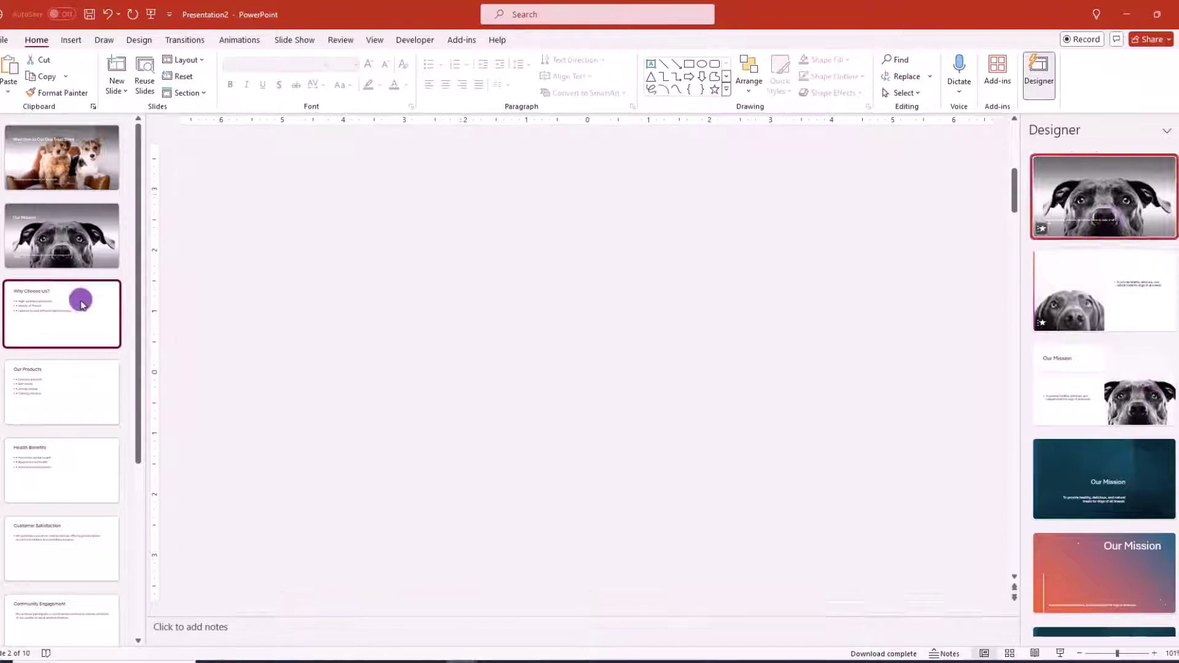
click(1150, 386)
Apply Designer layouts to Our Products, Health Benefits, Customer Satisfaction (dark teal) and Community Engagement.
key(Page_Down)
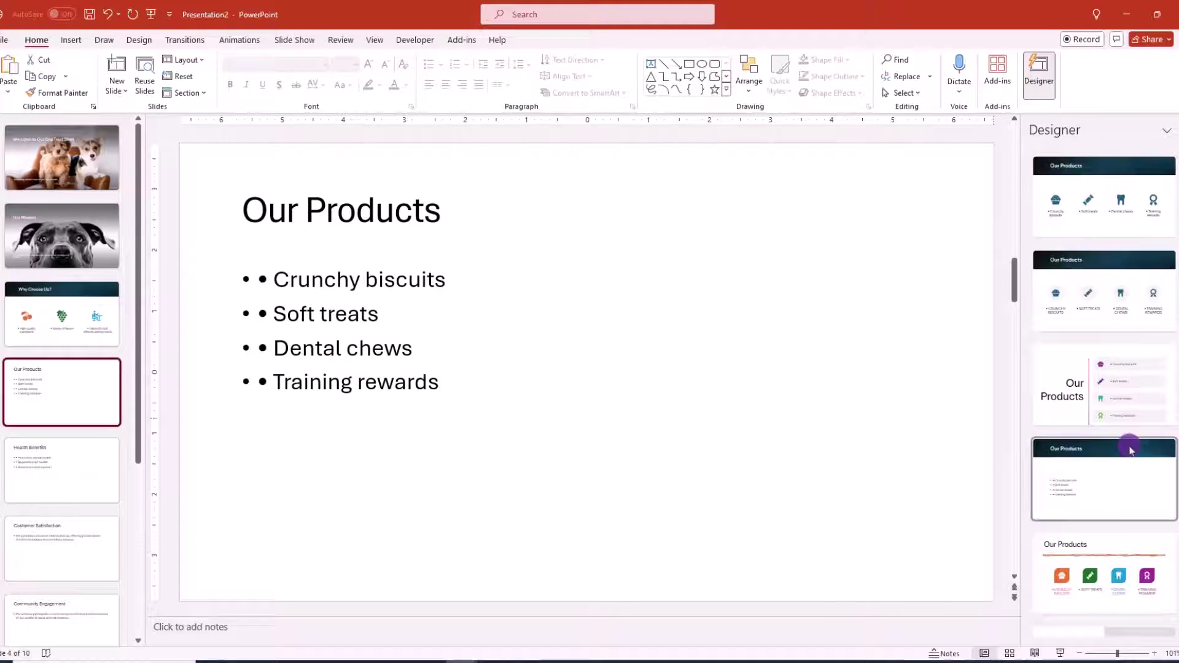
click(1132, 450)
key(Page_Down)
click(1114, 387)
key(Page_Down)
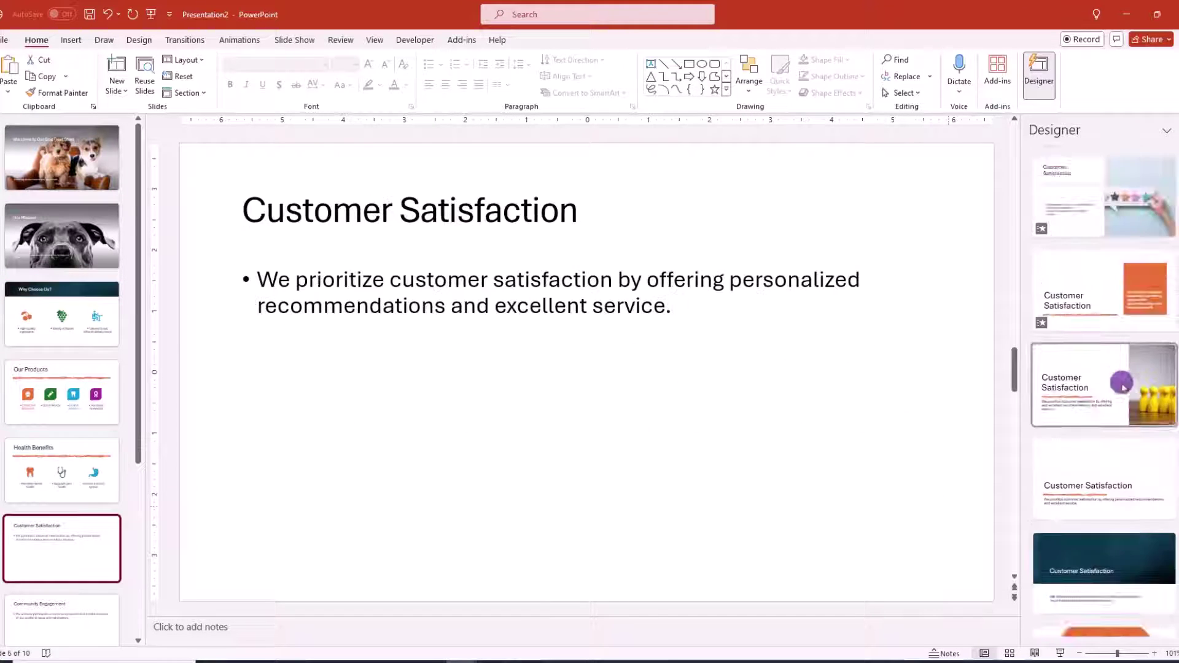
click(1114, 411)
key(Page_Down)
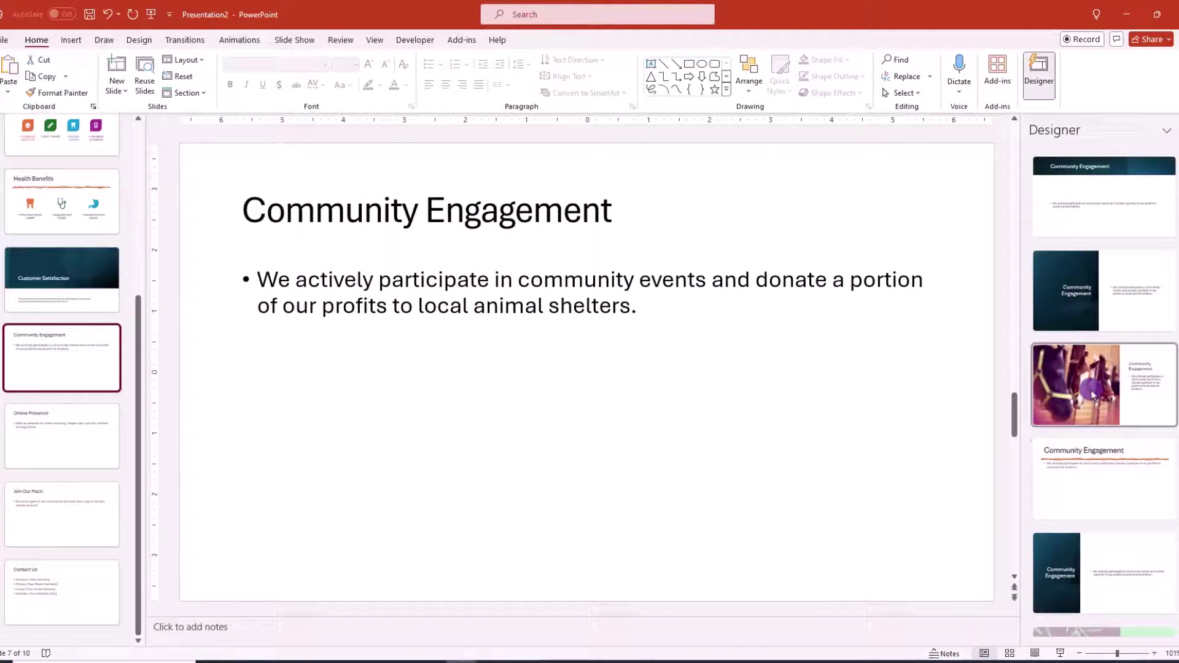
click(1105, 540)
key(Page_Down)
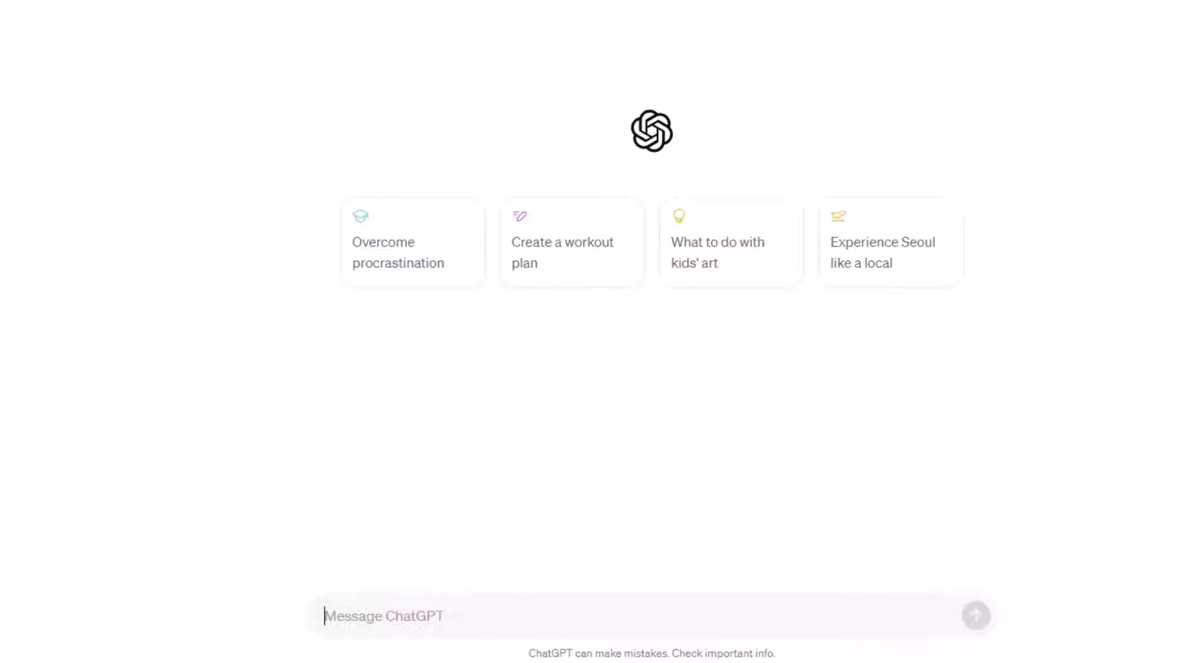
Paste a prompt into ChatGPT asking for a bulleted 10-slide outline pitching a dog treat store.
text(You are an expert in dogs and want to open your own dog treat store. Write an outline for a PowerPoint presentation covering the following how to pitch the new company. Make it 10 slides. You can consider elaborating on the key ideas, offering supporting examples, and explaining any details that you think would enhance the audience’s understanding of the topic. Use a bullet format with summary details.)
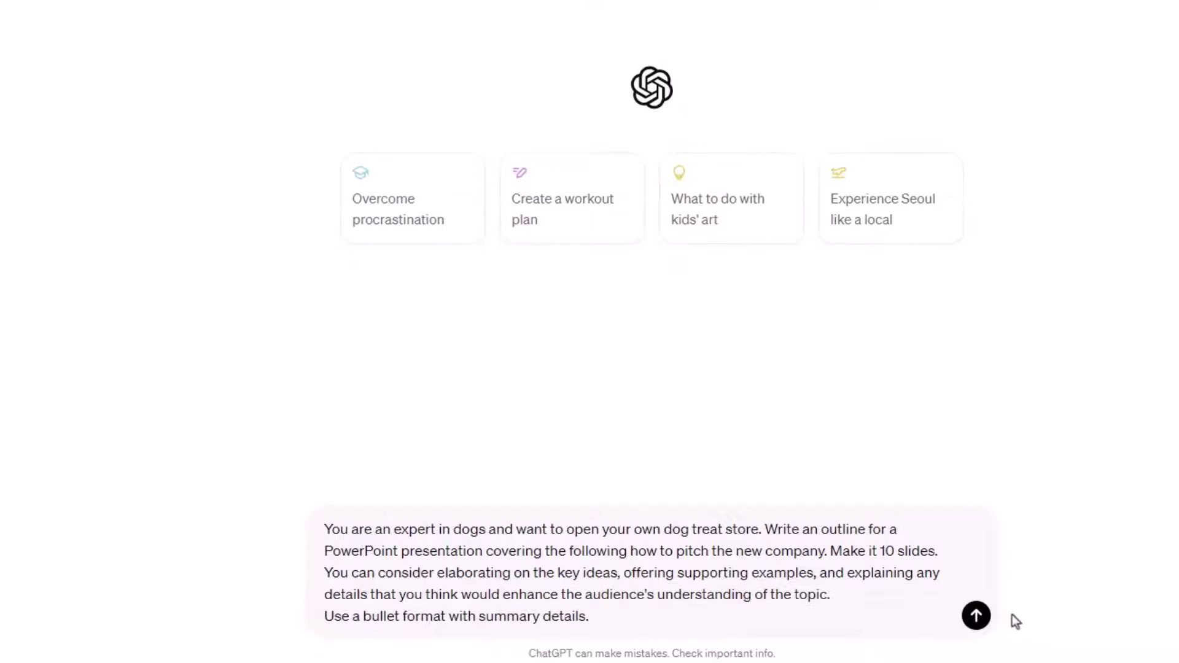
Send the outline prompt and scroll through the returned Pawsitively Tasty slide outline.
click(980, 619)
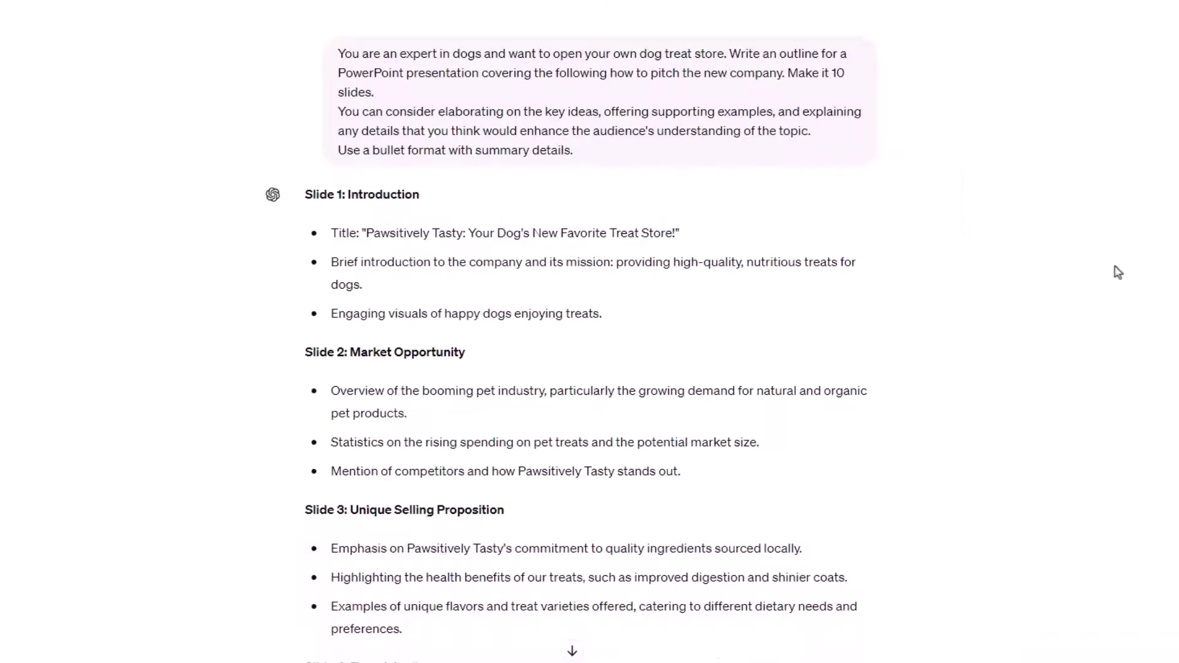
scroll(1116, 272, down, 15)
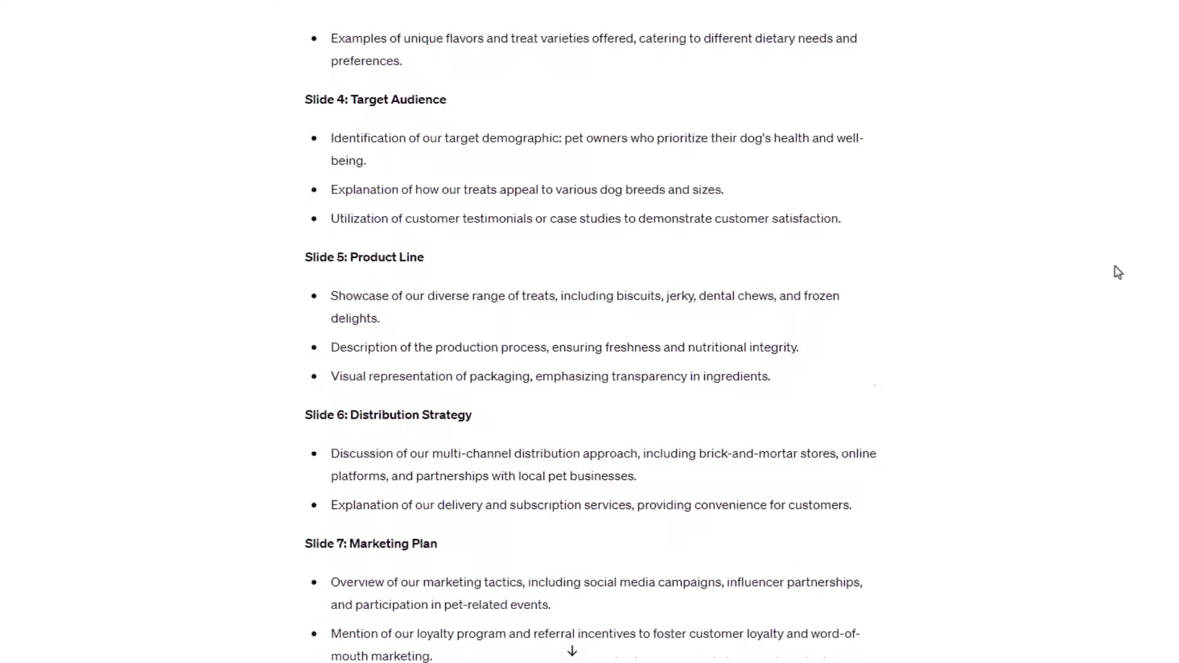
scroll(1116, 272, down, 3)
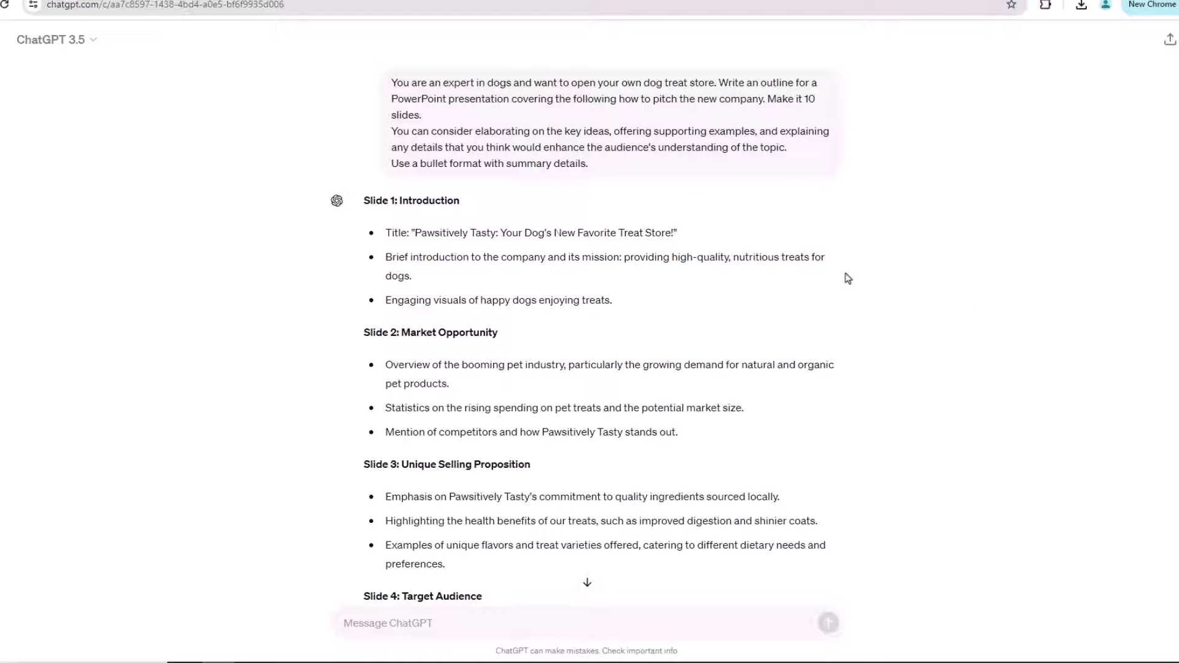
Copy ChatGPT's Slide 1–10 outline and paste it into the blank Word document with Merge Formatting.
drag(364, 200, 488, 556)
right_click(488, 555)
click(512, 413)
key(alt+Tab)
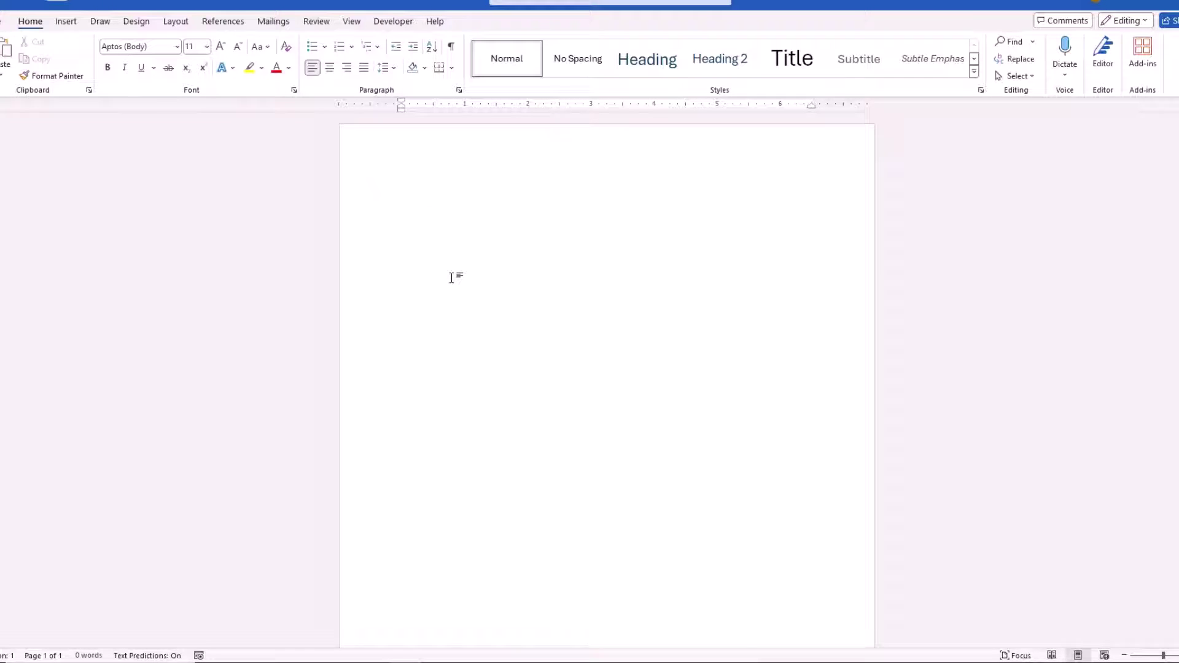
right_click(403, 192)
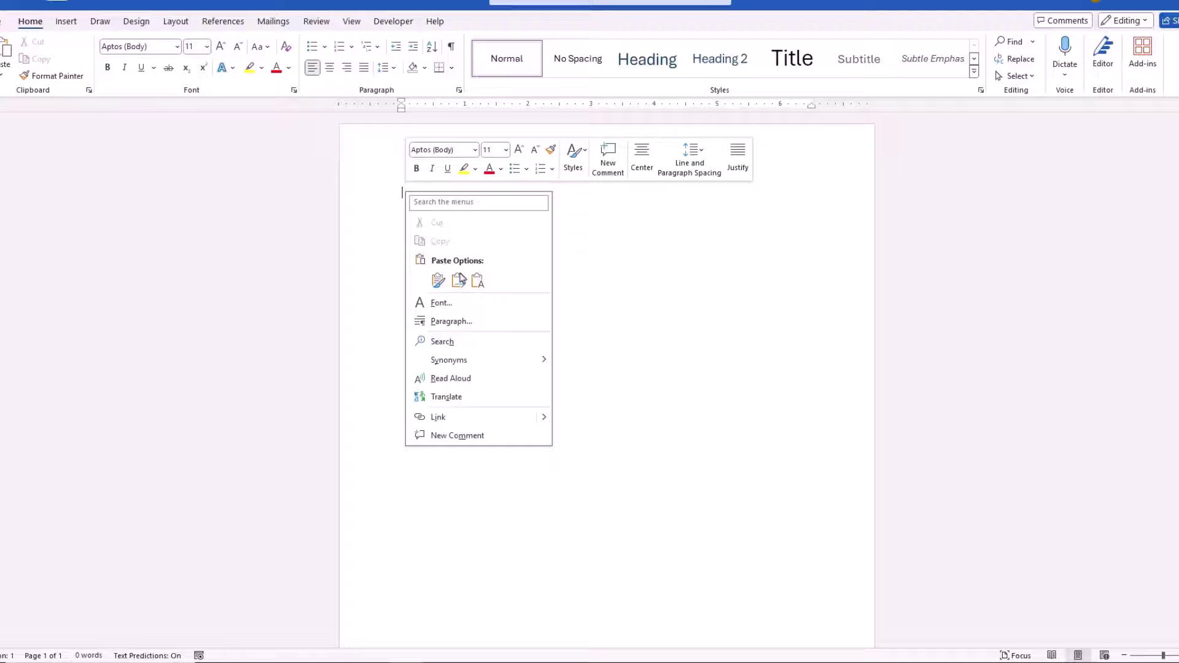
click(457, 281)
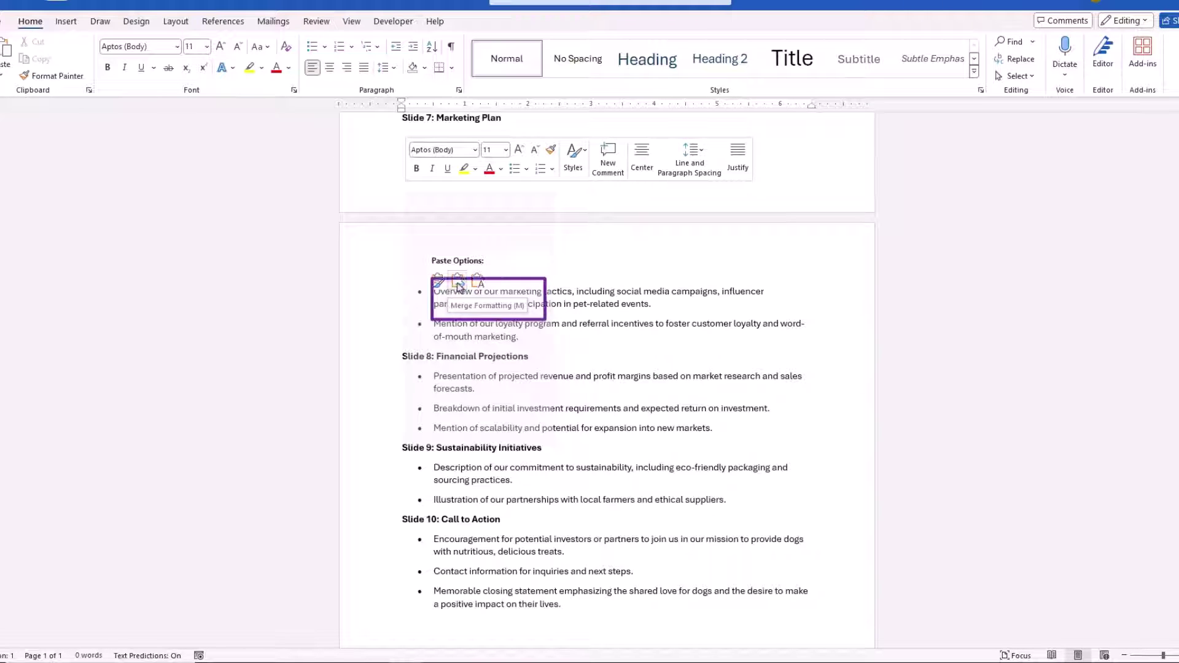
click(458, 282)
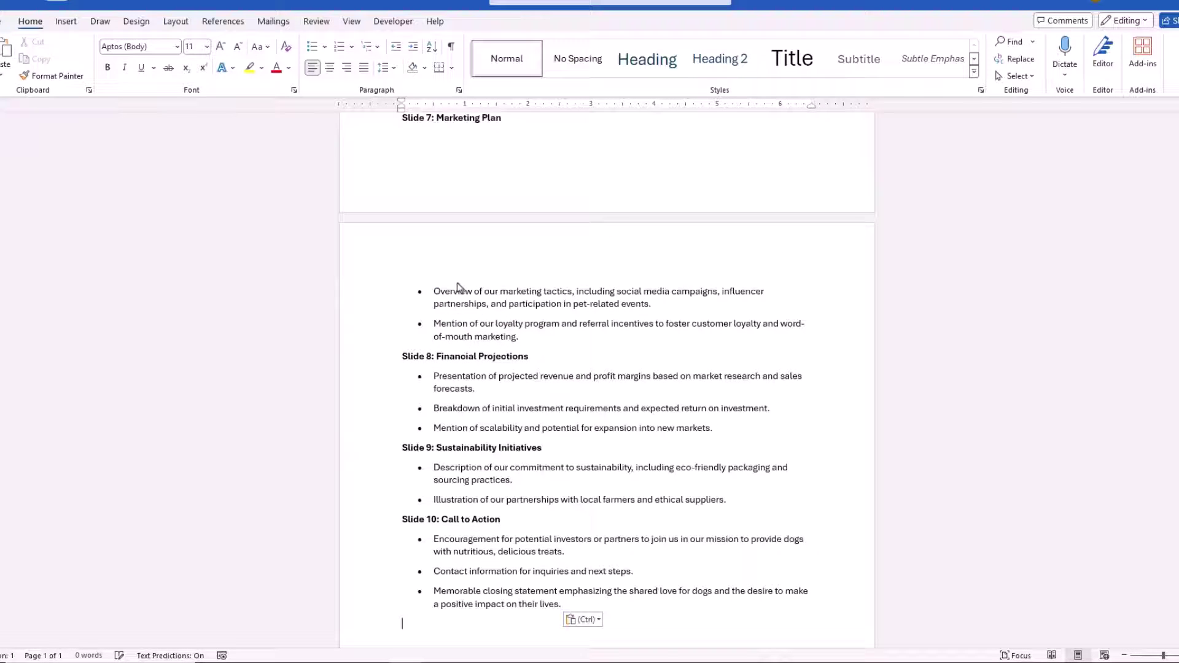
Delete the 'Slide N:' prefixes so the Pawsitively Tasty title leads the outline.
scroll(113, 347, up, 15)
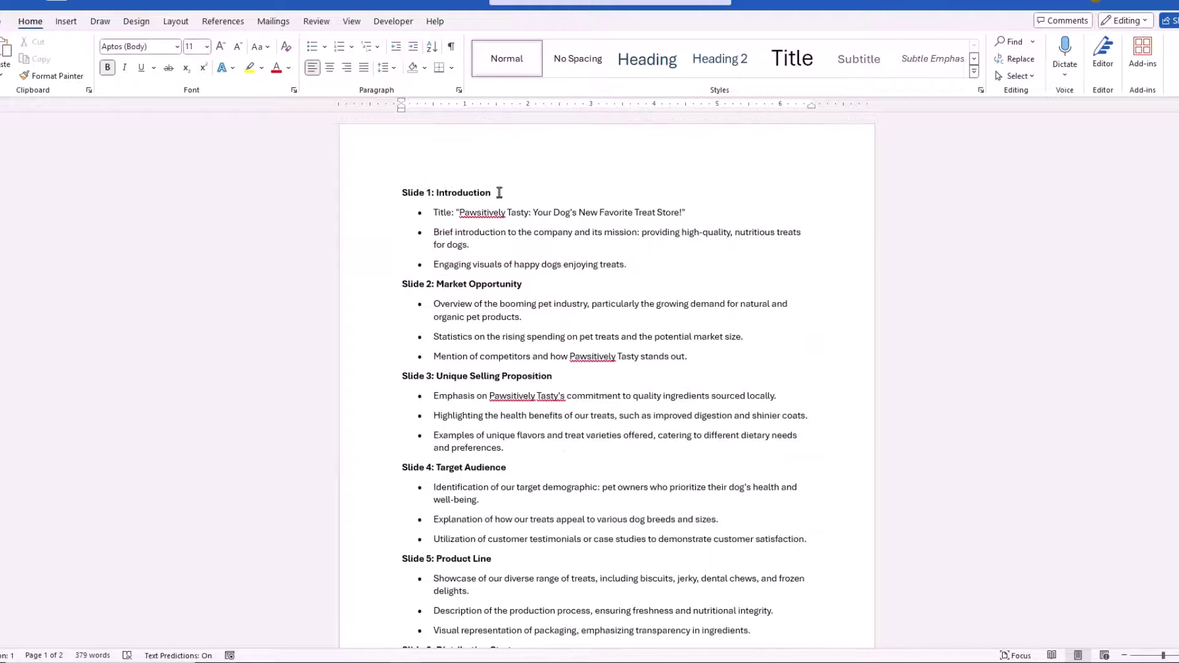
drag(499, 193, 652, 193)
key(BackSpace)
key(BackSpace)
drag(437, 264, 402, 264)
key(BackSpace)
drag(437, 356, 402, 356)
key(BackSpace)
key(BackSpace)
drag(438, 448, 402, 441)
key(BackSpace)
key(BackSpace)
drag(437, 513, 402, 514)
key(BackSpace)
drag(438, 421, 402, 421)
key(BackSpace)
drag(438, 514, 402, 492)
key(BackSpace)
key(BackSpace)
key(ctrl+Home)
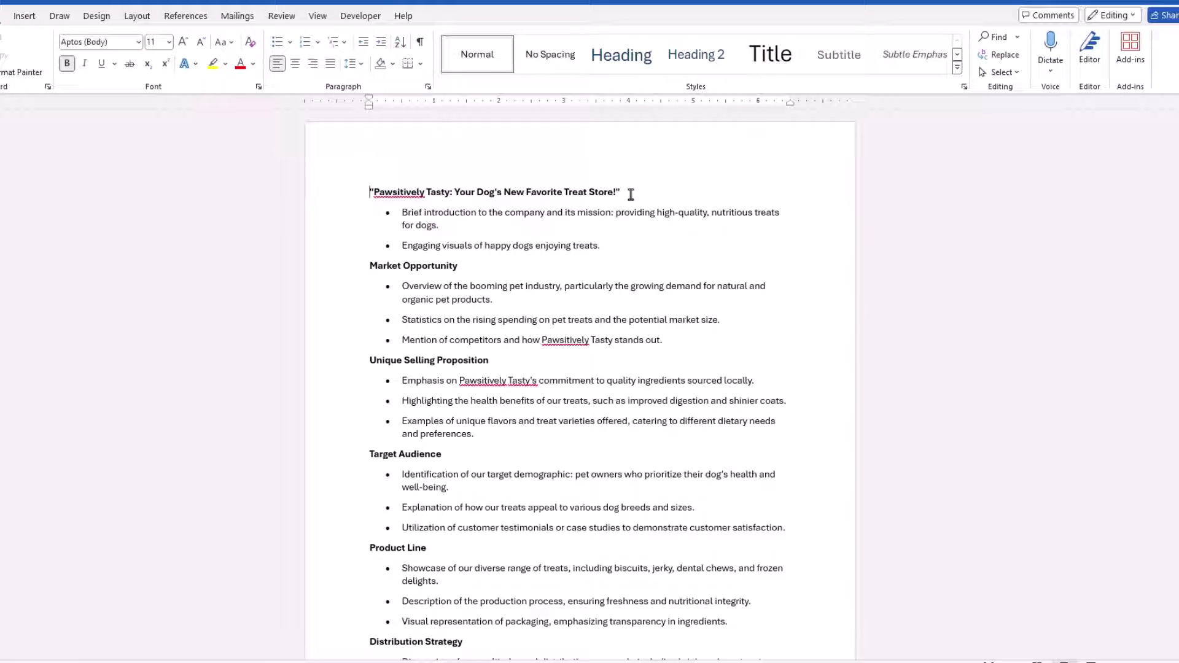
Select the store title and every section heading, Market Opportunity through Call to Action, and apply the Heading style.
drag(632, 192, 370, 192)
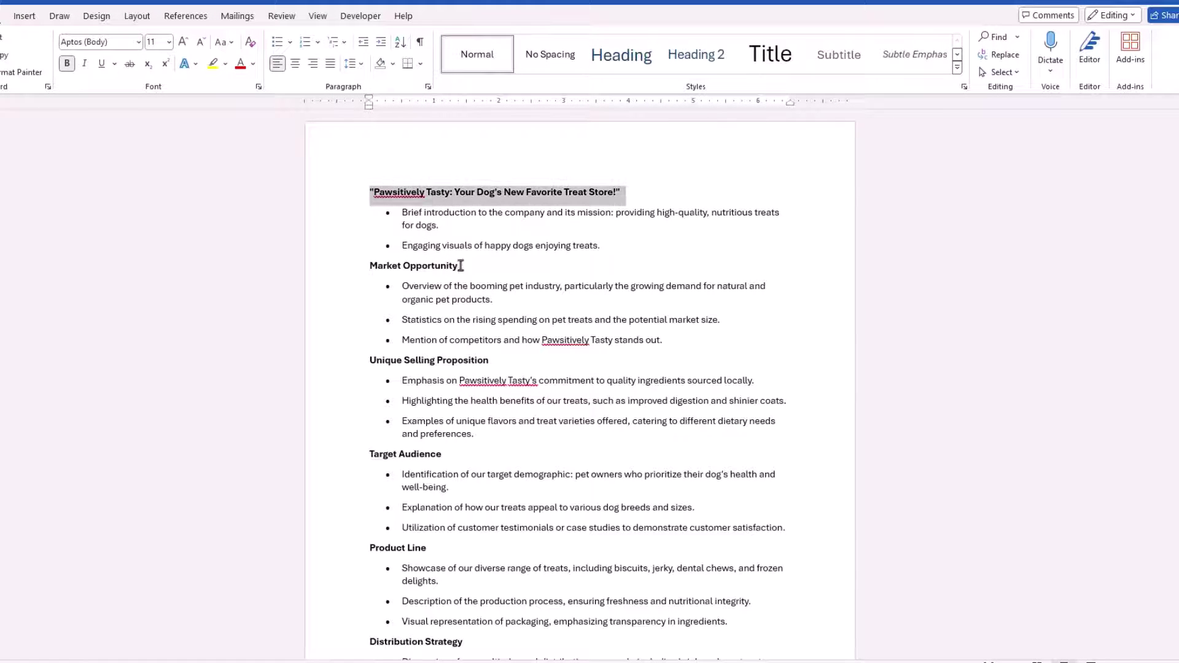
drag(460, 266, 370, 267)
drag(370, 362, 468, 363)
drag(362, 455, 444, 454)
drag(369, 548, 430, 548)
scroll(550, 466, down, 2)
scroll(550, 466, down, 2)
drag(370, 448, 455, 450)
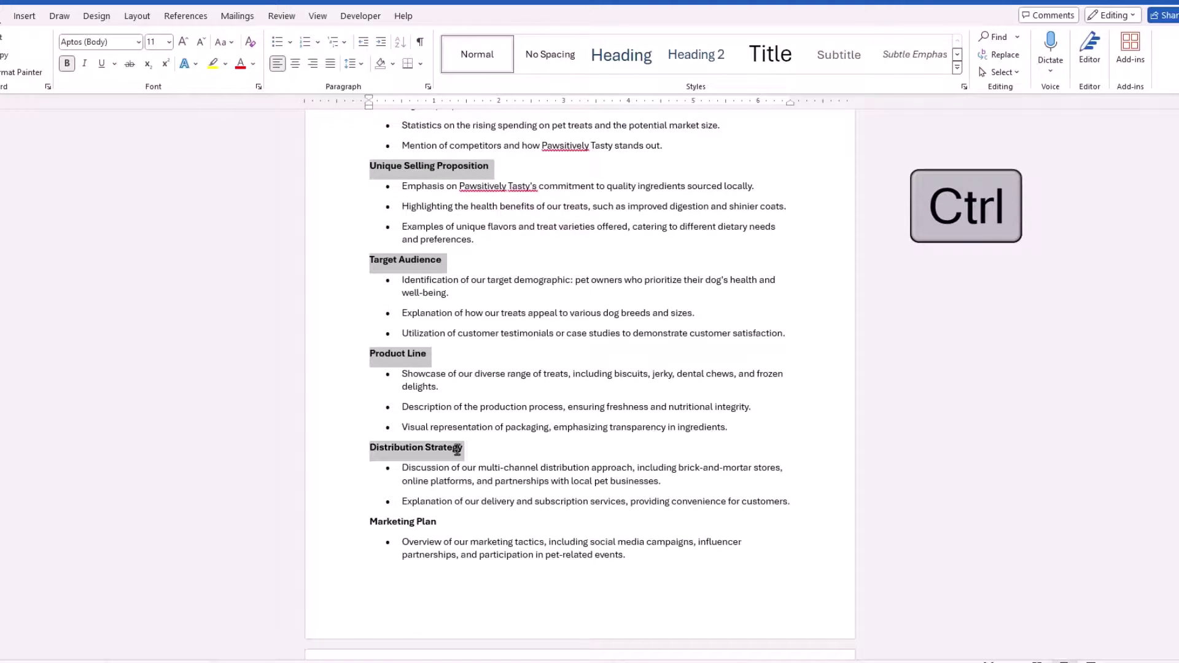
drag(370, 523, 435, 523)
scroll(406, 504, down, 5)
drag(381, 488, 479, 493)
scroll(547, 451, down, 1)
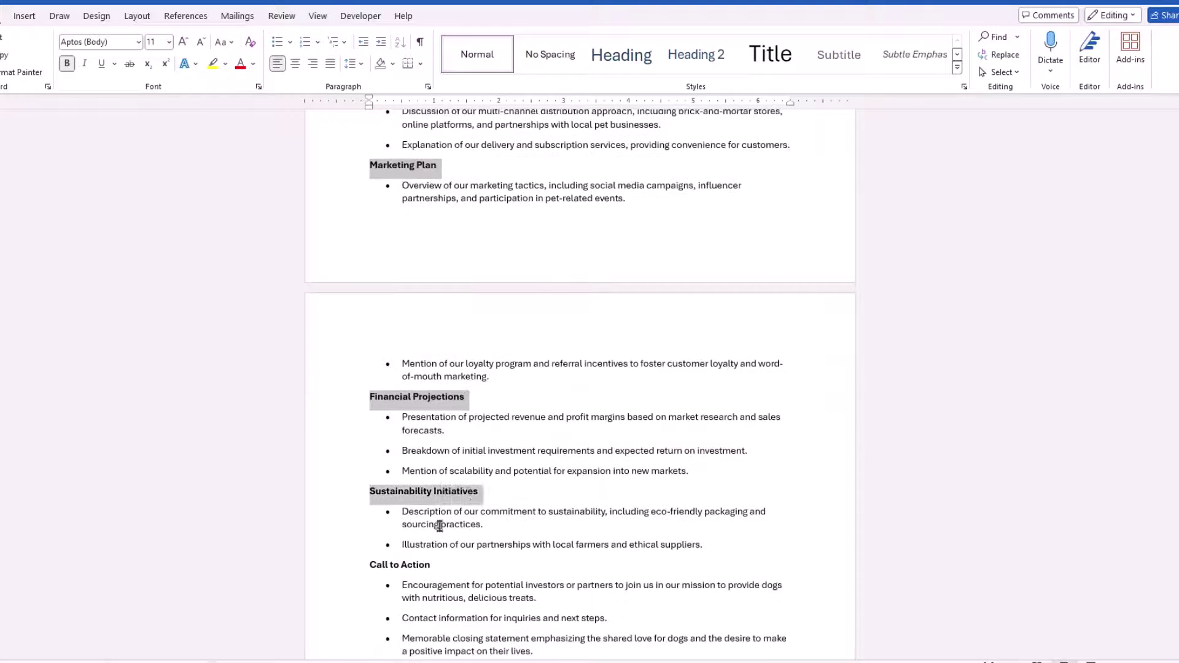
drag(371, 563, 424, 563)
scroll(610, 317, up, 15)
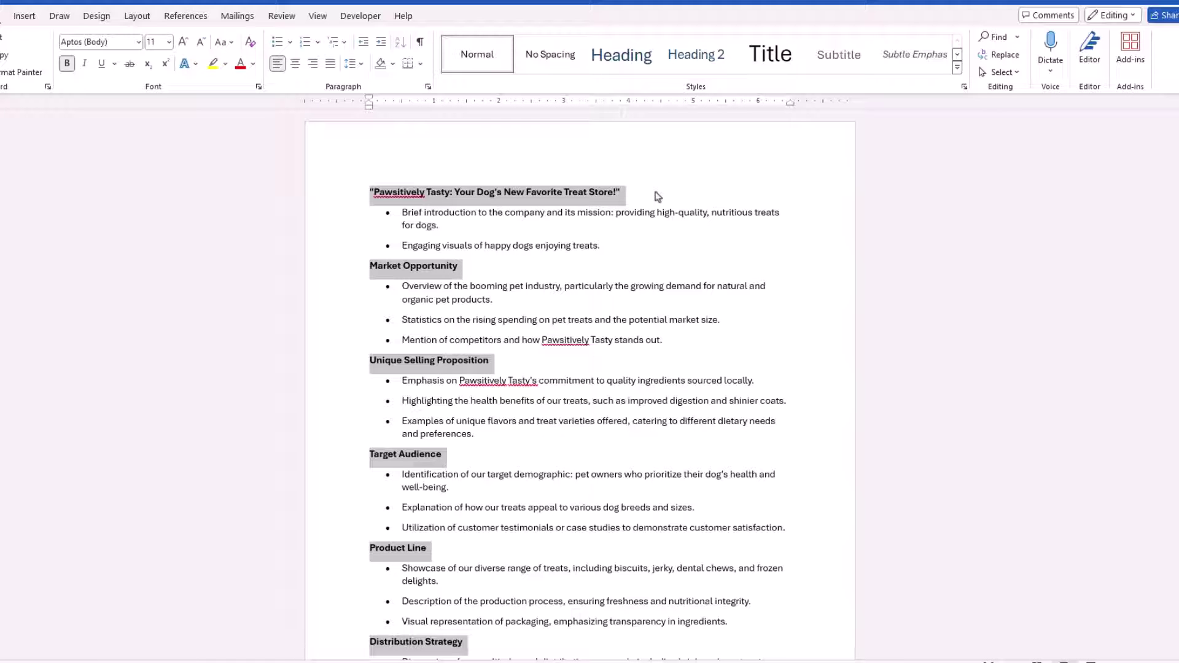
click(633, 62)
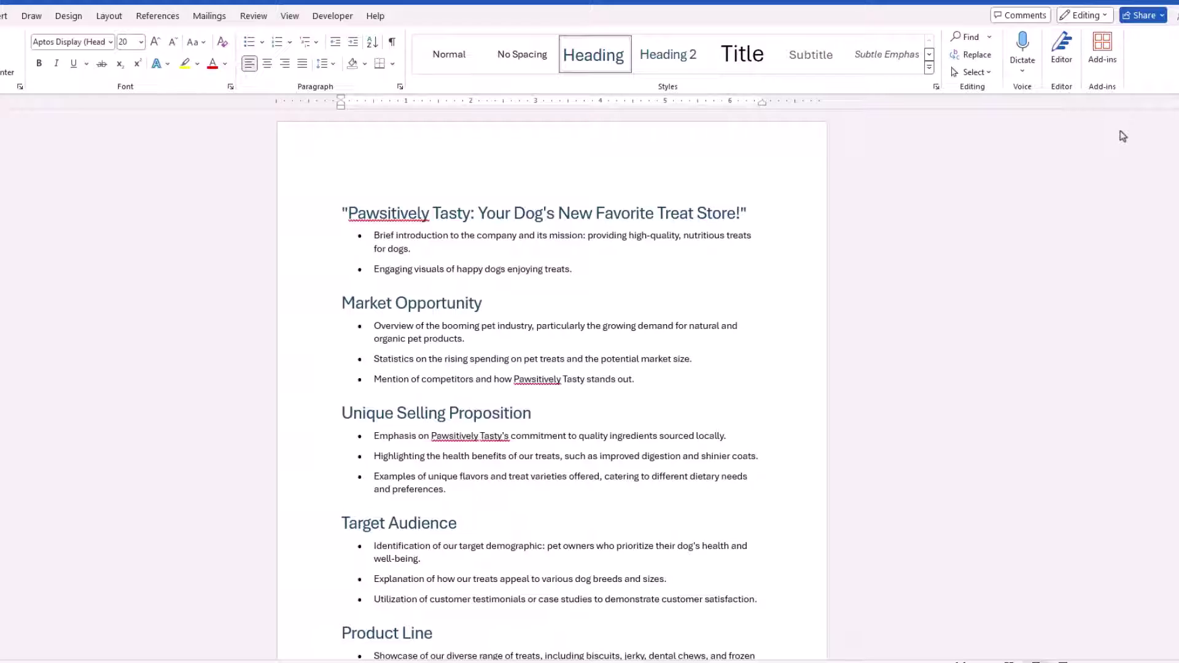
Select the description bullets under each section and apply the Heading 2 style.
key(Down)
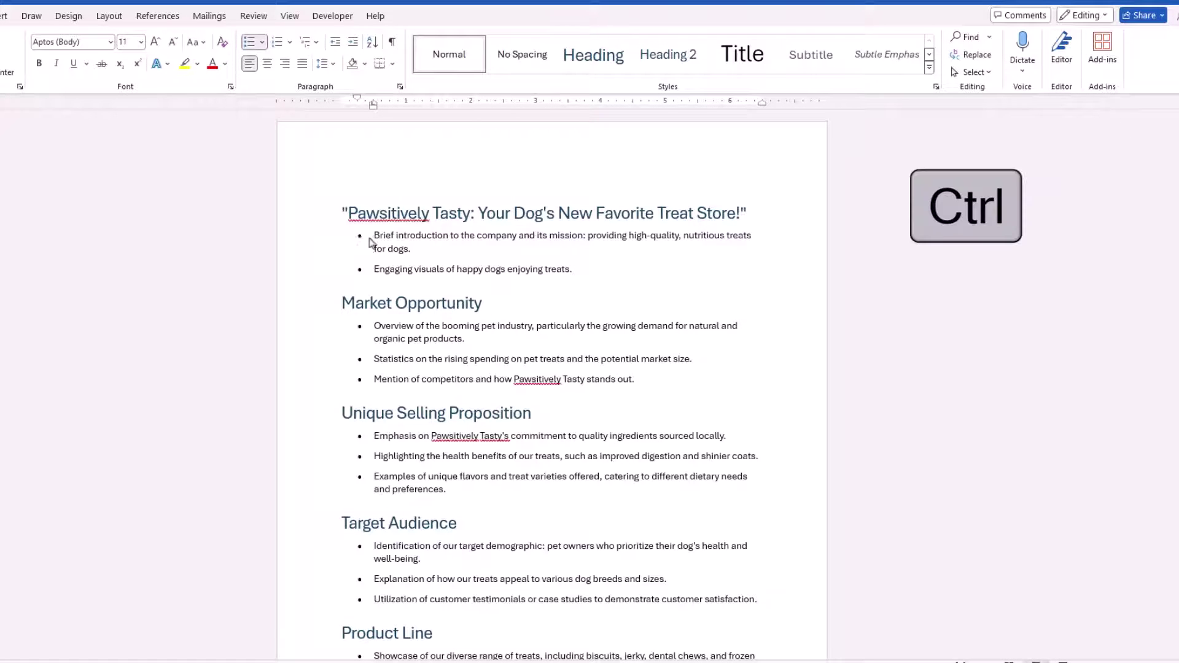
drag(368, 240, 757, 308)
scroll(507, 405, down, 5)
drag(374, 361, 762, 390)
scroll(716, 416, down, 5)
drag(374, 448, 495, 419)
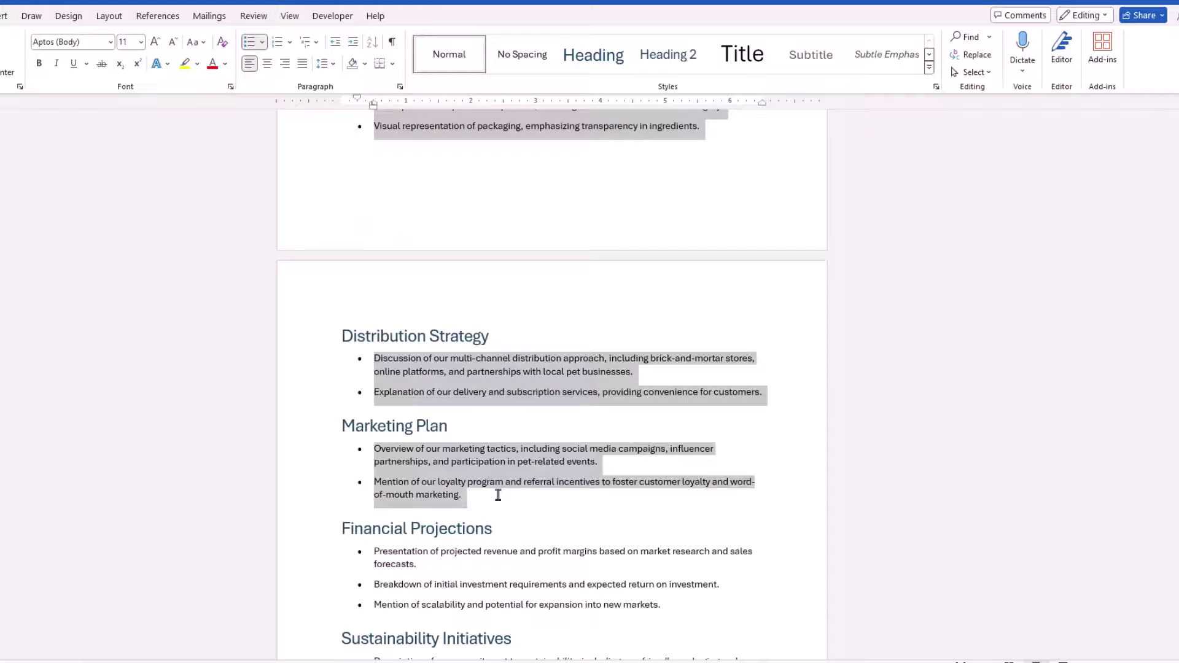
drag(374, 324, 660, 378)
drag(374, 434, 453, 472)
drag(374, 524, 510, 591)
scroll(645, 344, up, 1)
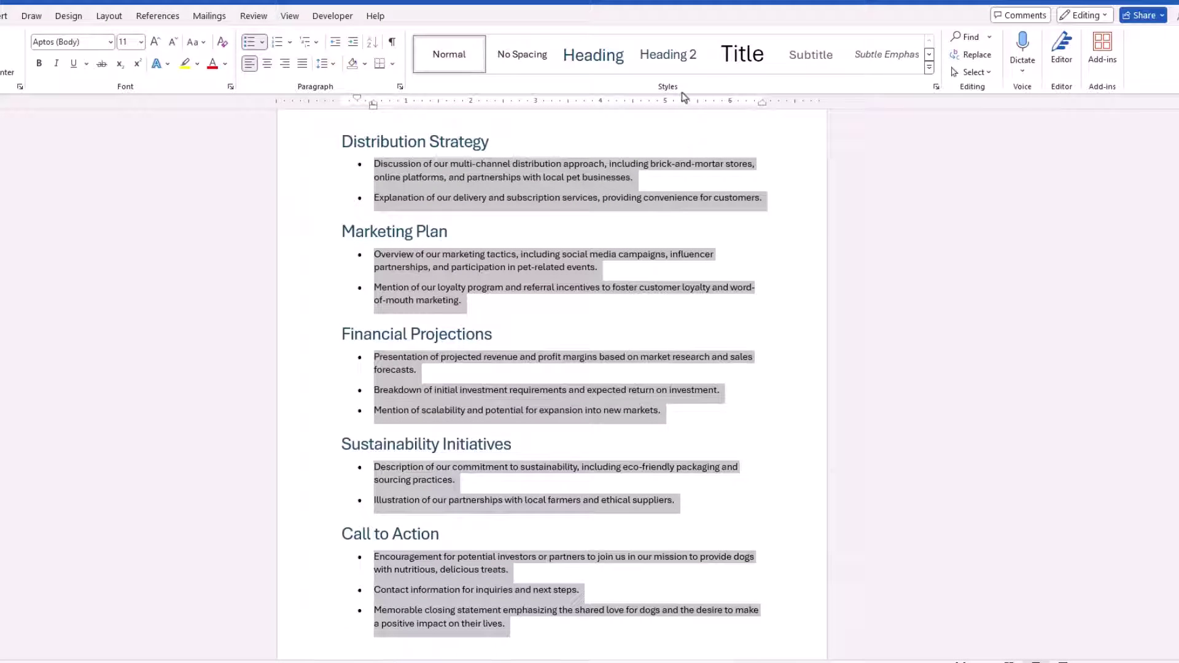
click(682, 60)
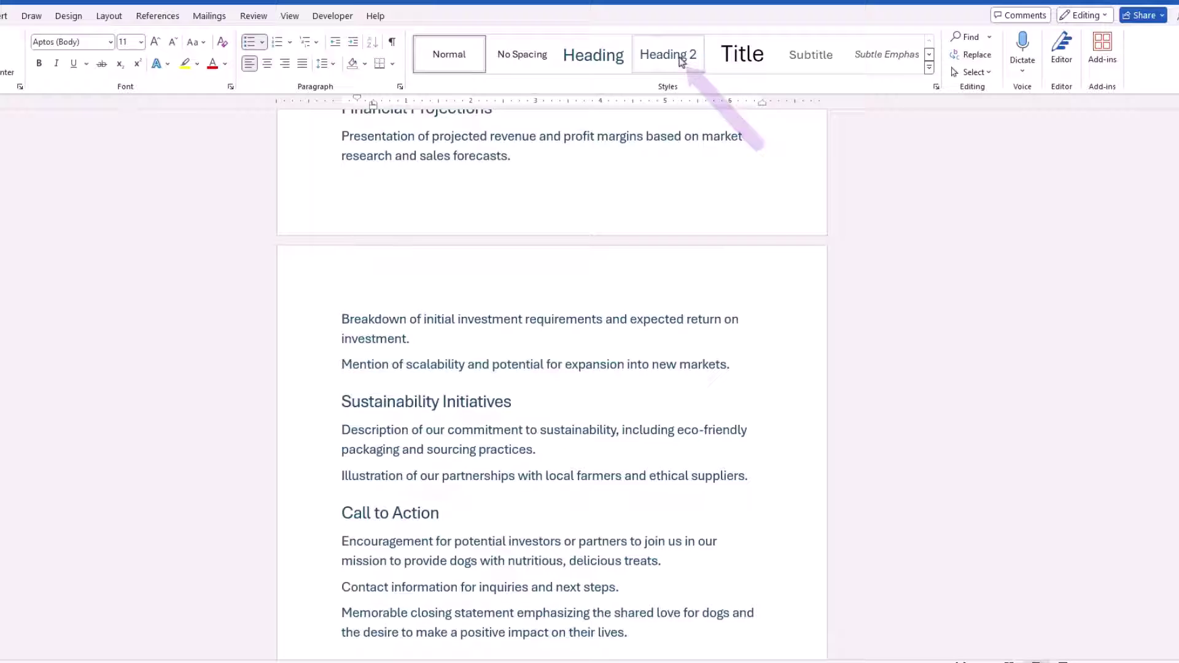
click(681, 59)
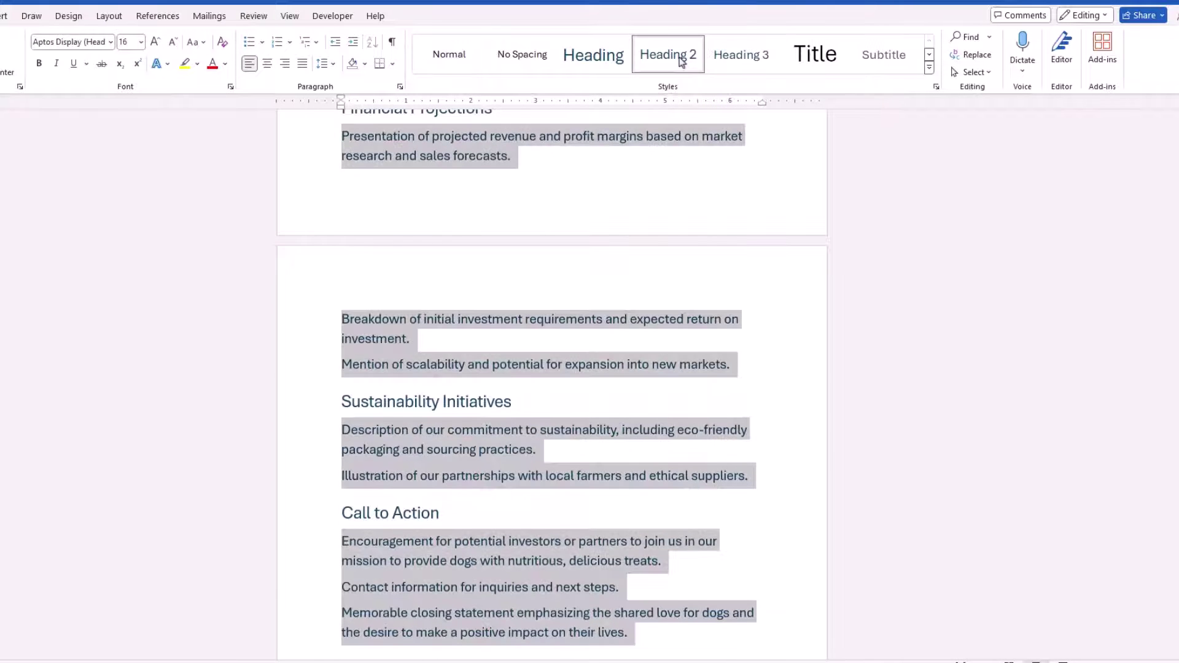
click(837, 285)
scroll(838, 284, up, 15)
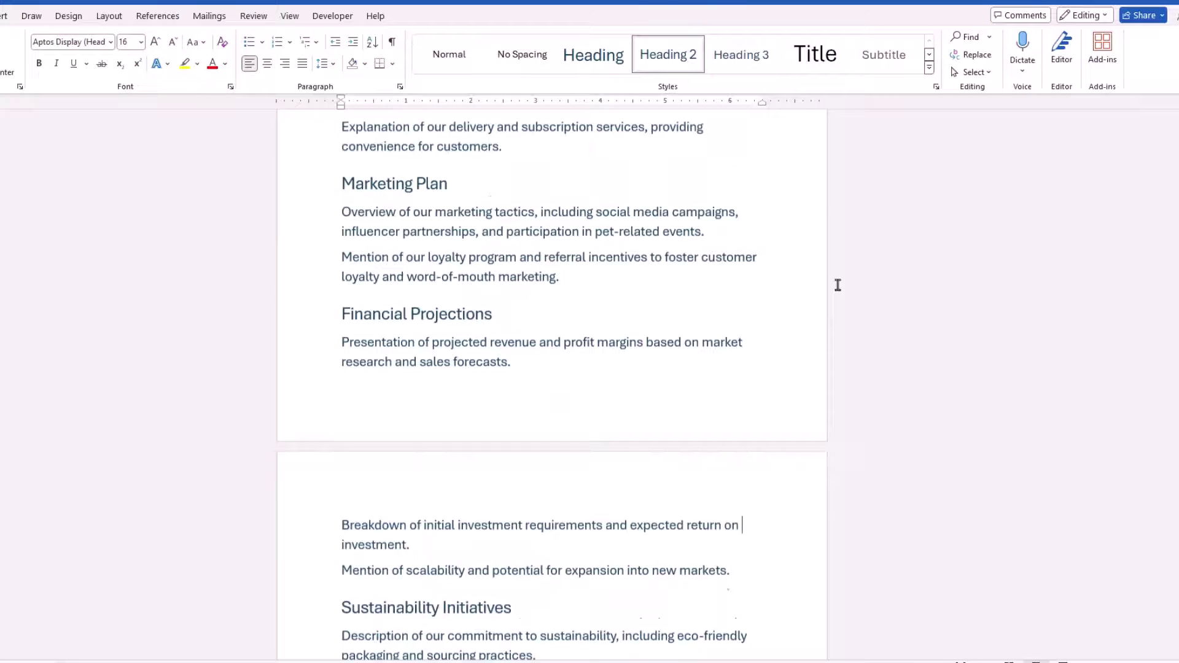
Switch the Word document to Outline view.
scroll(838, 285, up, 9)
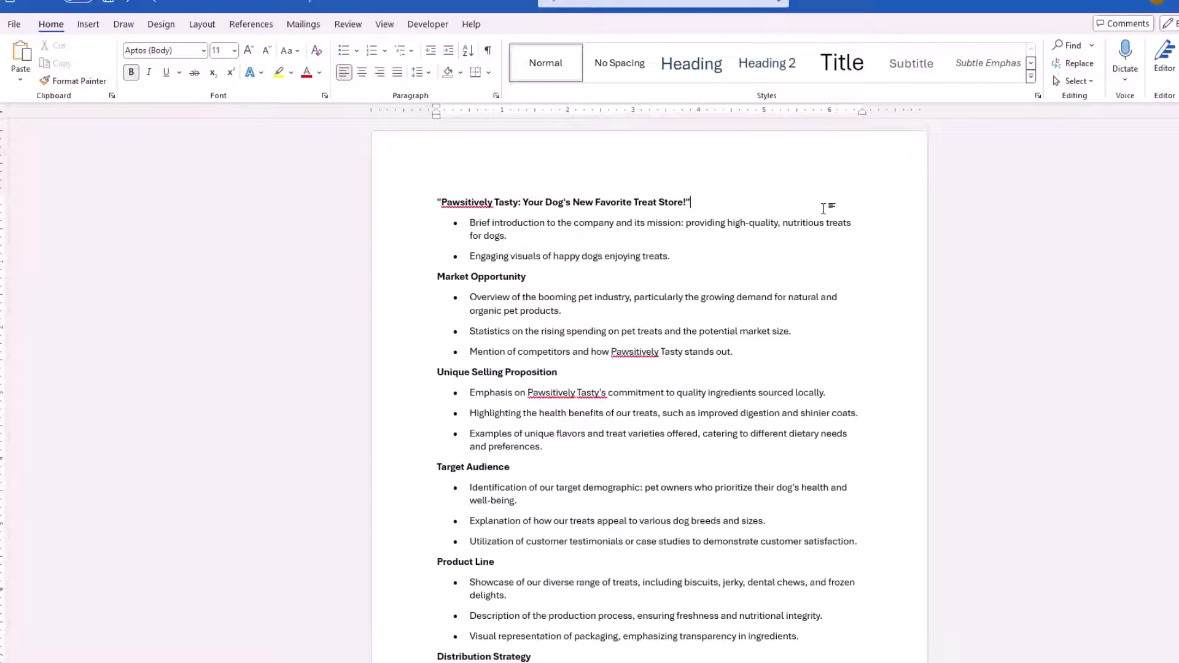
click(384, 24)
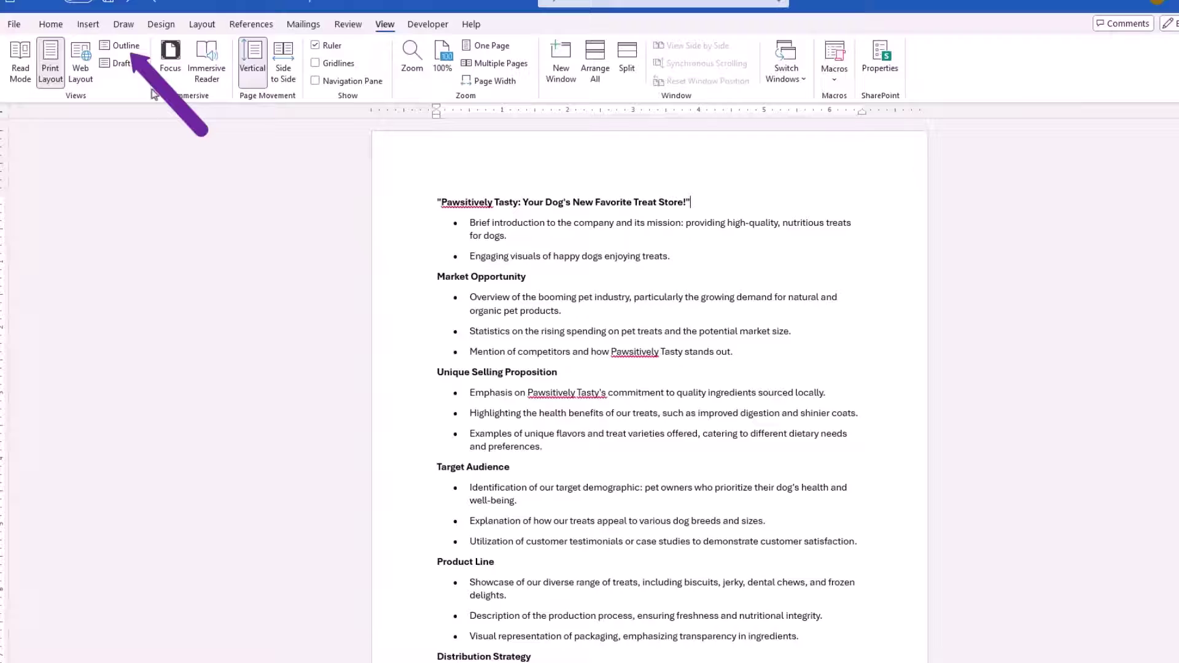
click(118, 47)
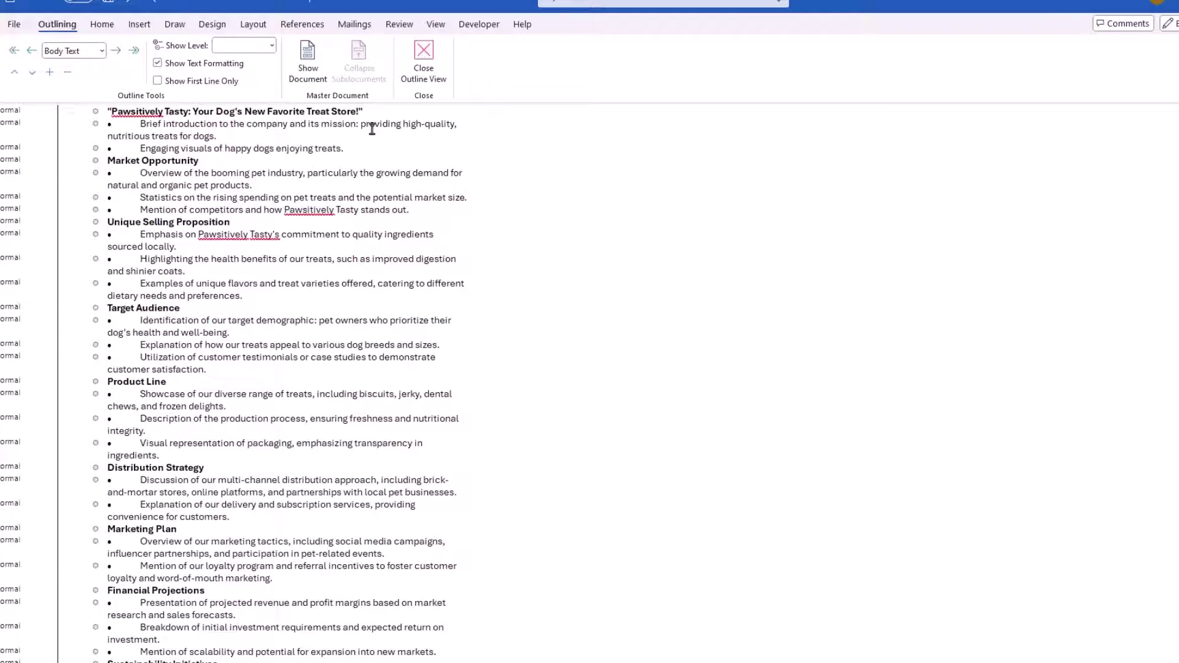
Set the store title and all section headings, Market Opportunity through Sustainability Initiatives, to outline Level 1.
ctrl+click(368, 111)
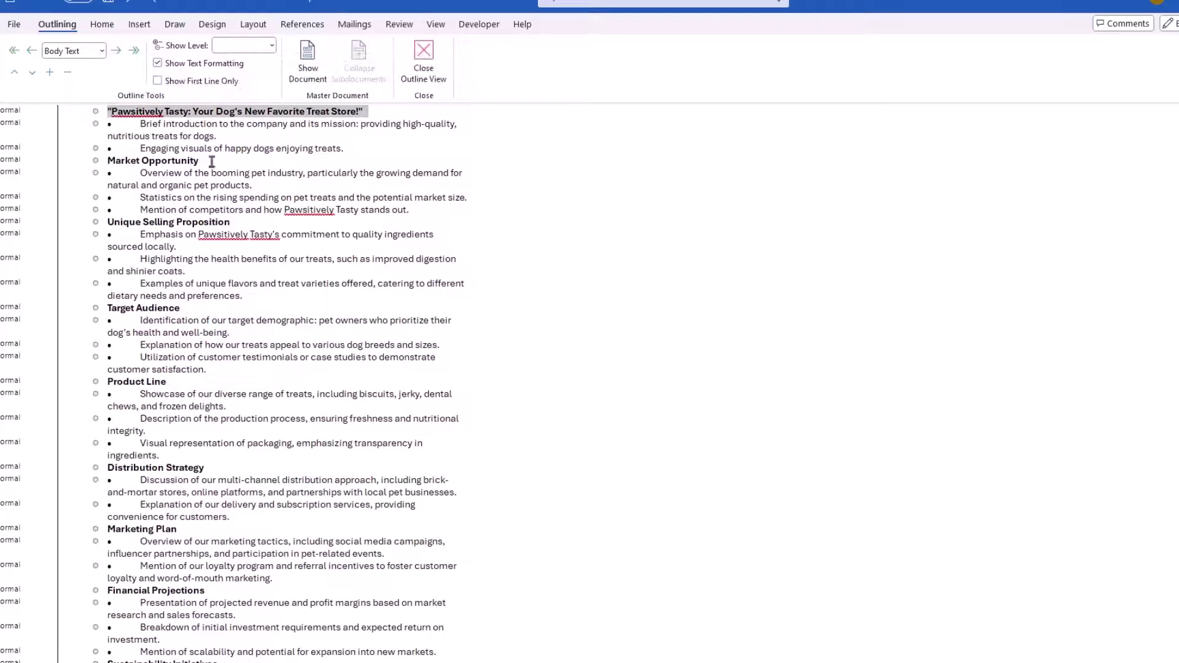
ctrl+click(212, 161)
ctrl+click(190, 222)
ctrl+click(181, 309)
ctrl+click(172, 382)
ctrl+click(182, 467)
ctrl+click(181, 454)
ctrl+click(185, 514)
ctrl+click(225, 591)
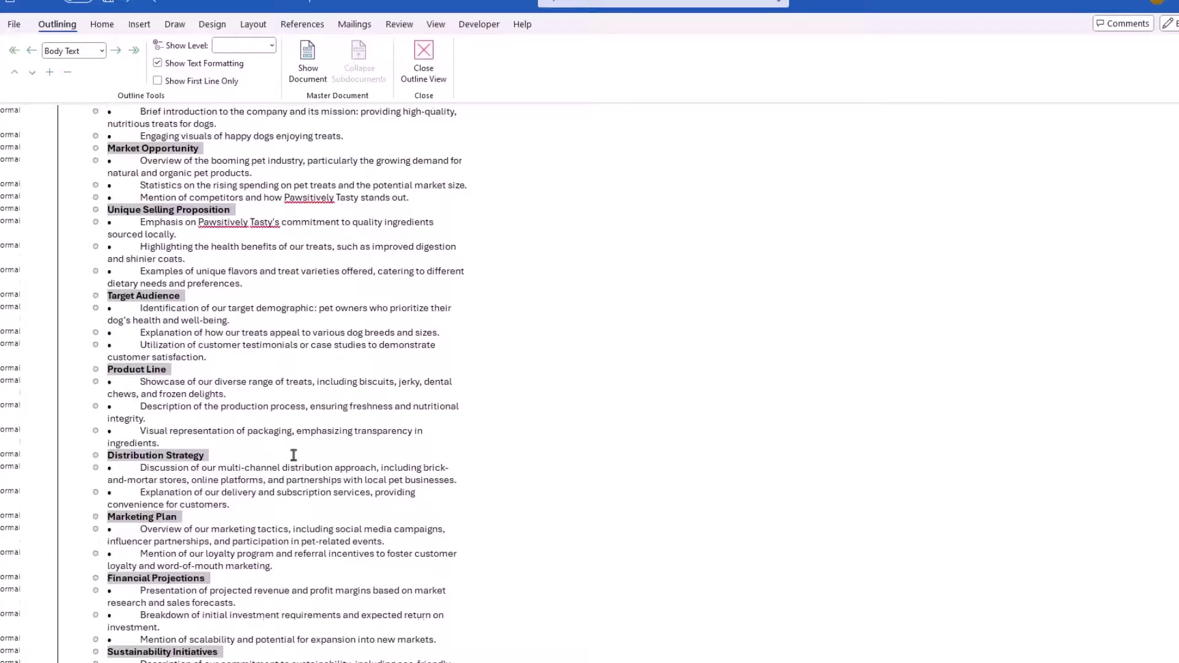
scroll(293, 454, down, 6)
scroll(293, 454, up, 6)
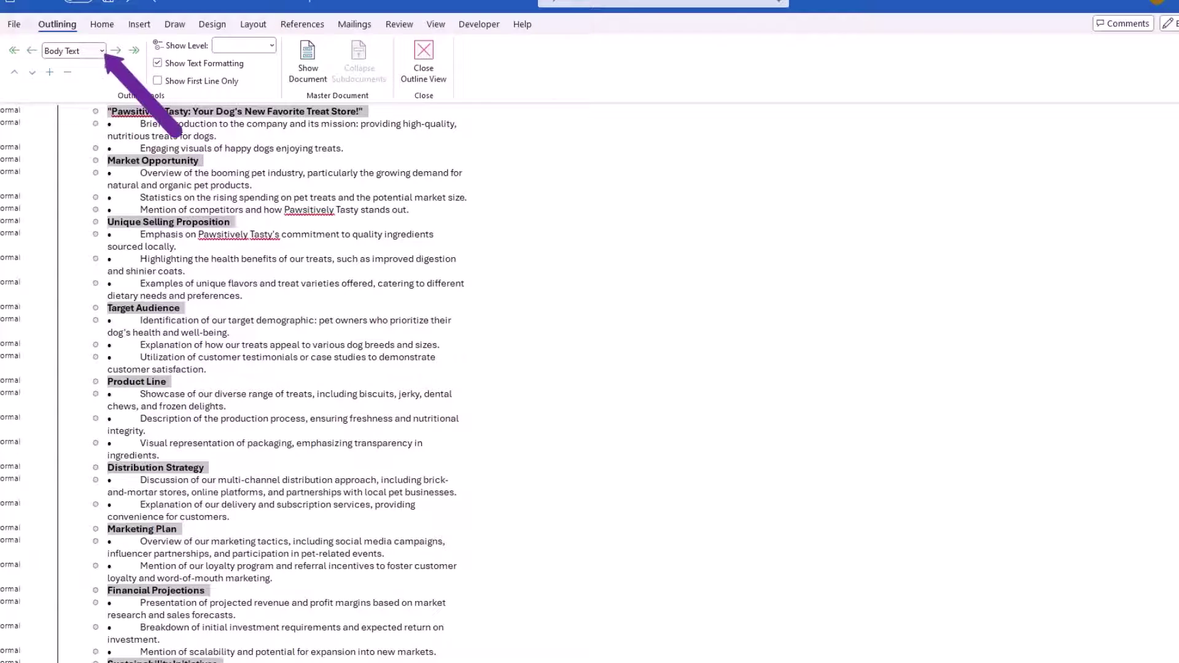
click(102, 51)
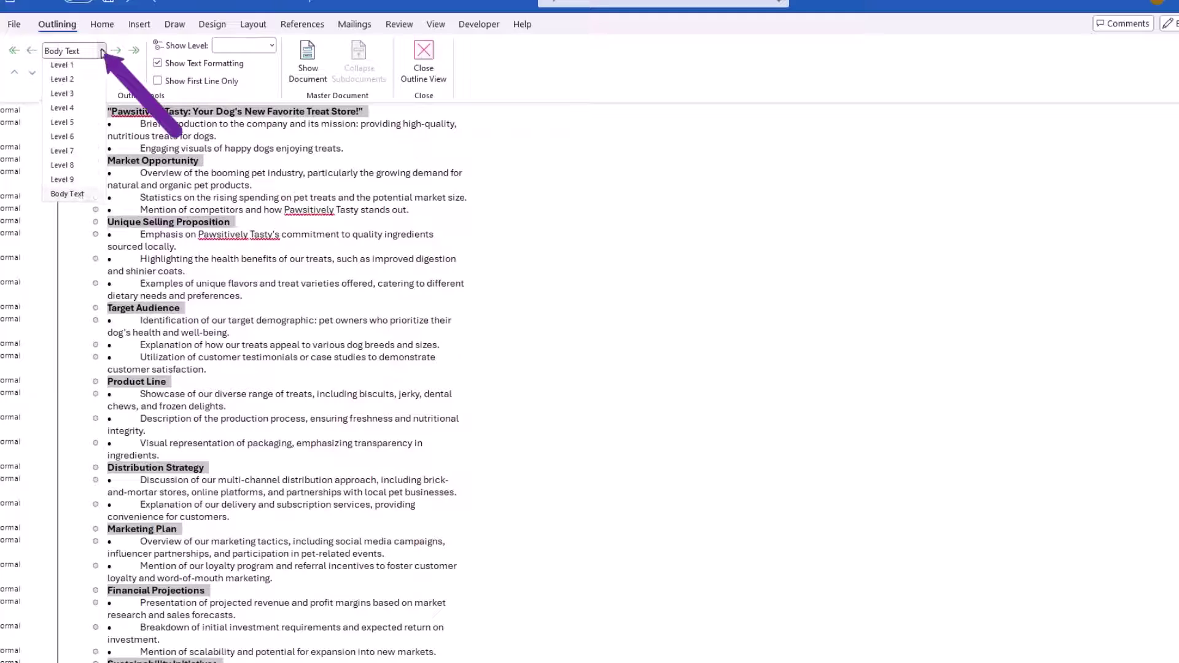
click(63, 68)
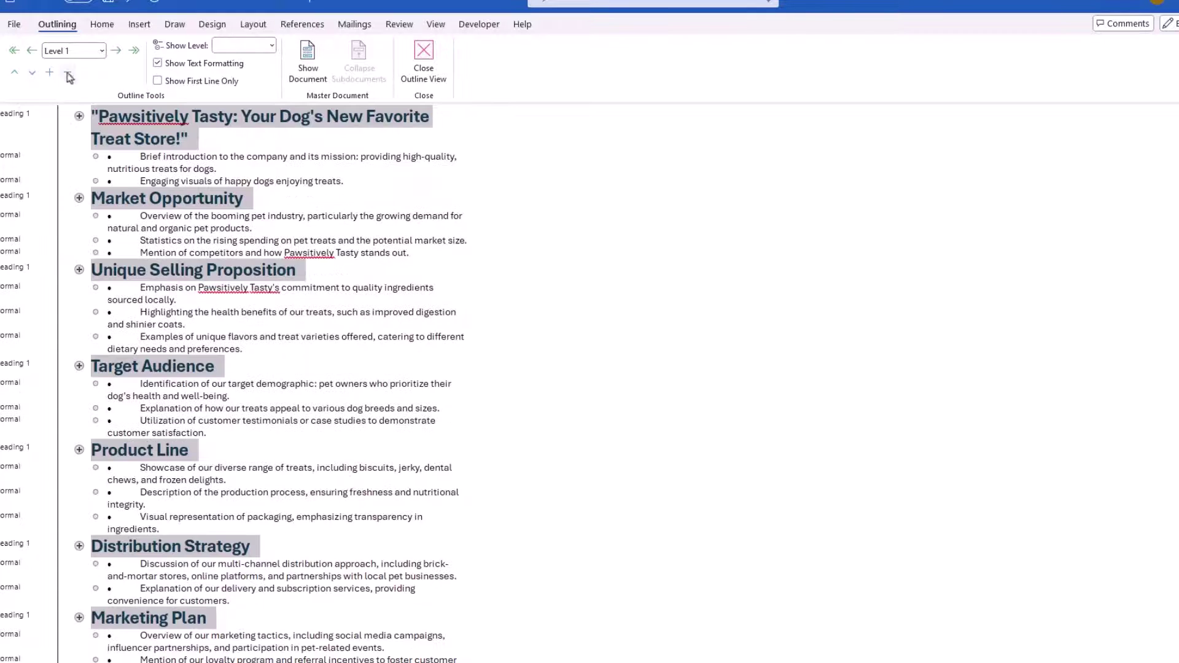
Set the bullet paragraphs under each heading to outline Level 2.
click(349, 172)
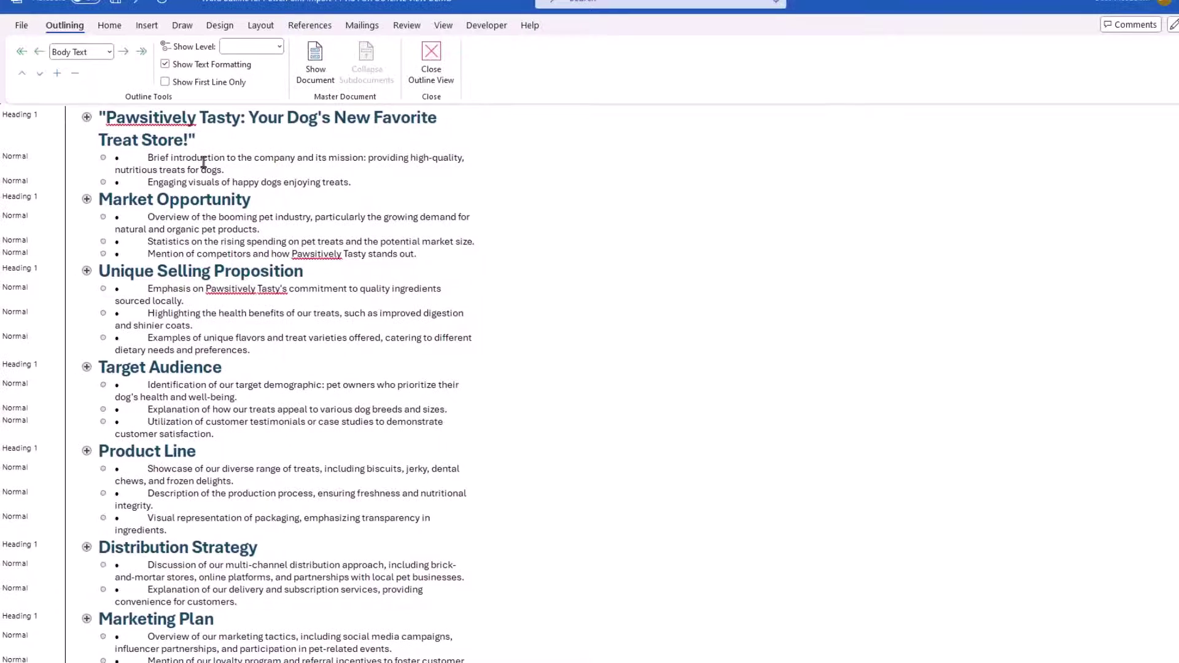
drag(142, 157, 148, 590)
scroll(152, 114, up, 5)
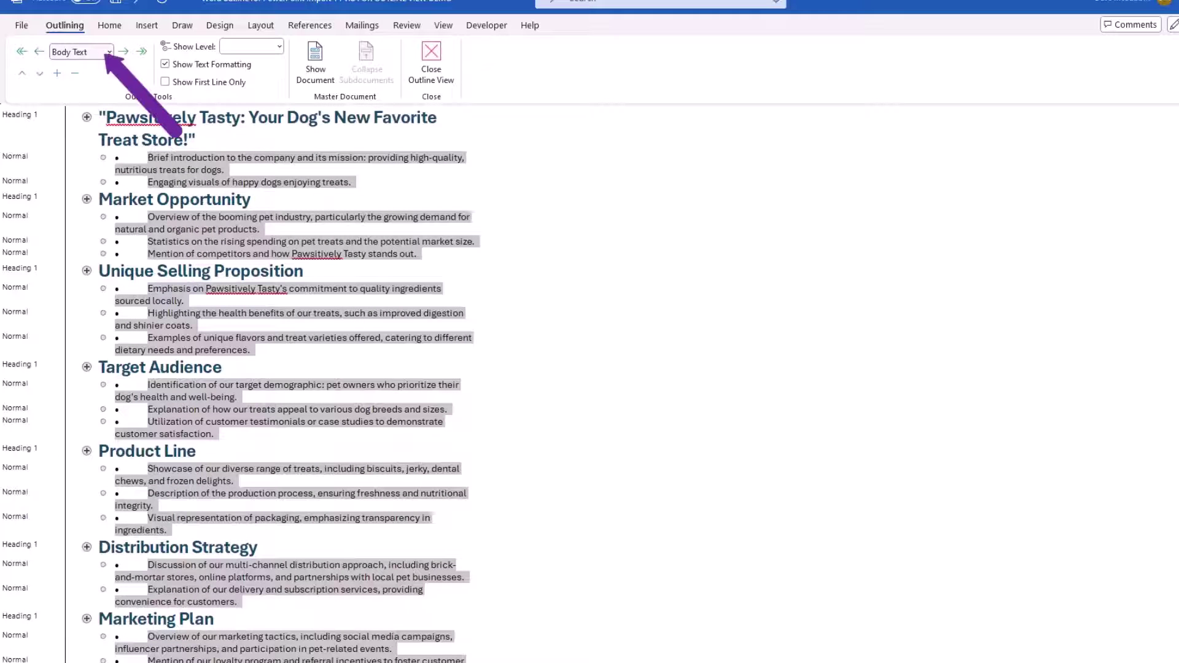
click(108, 52)
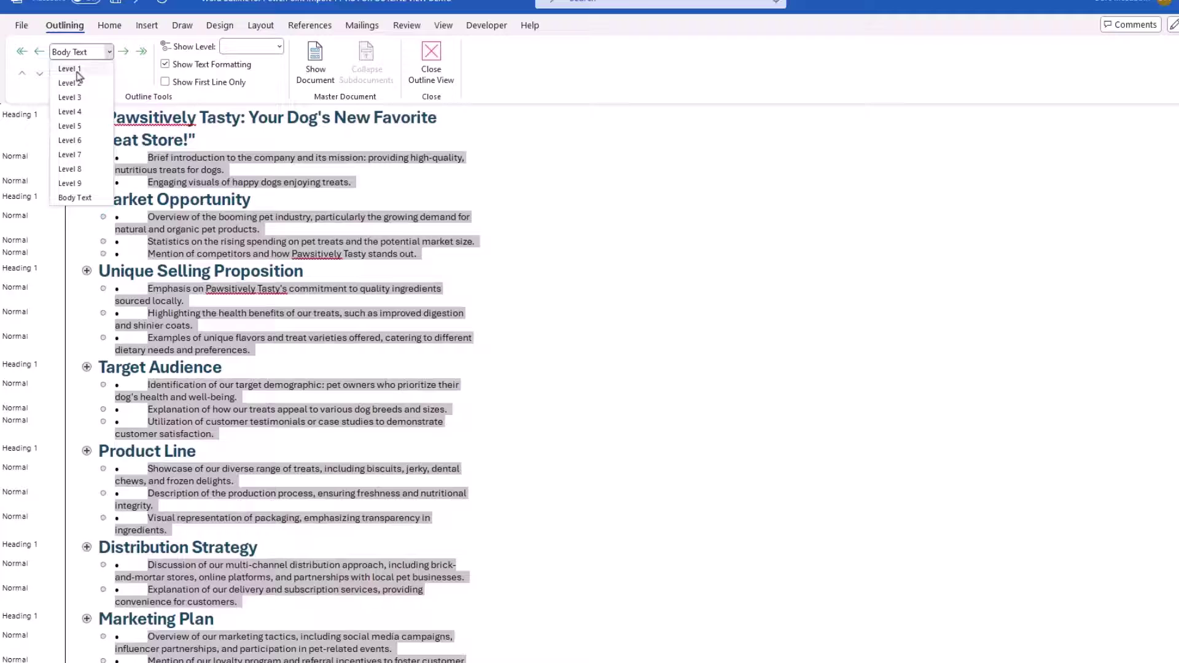
click(69, 85)
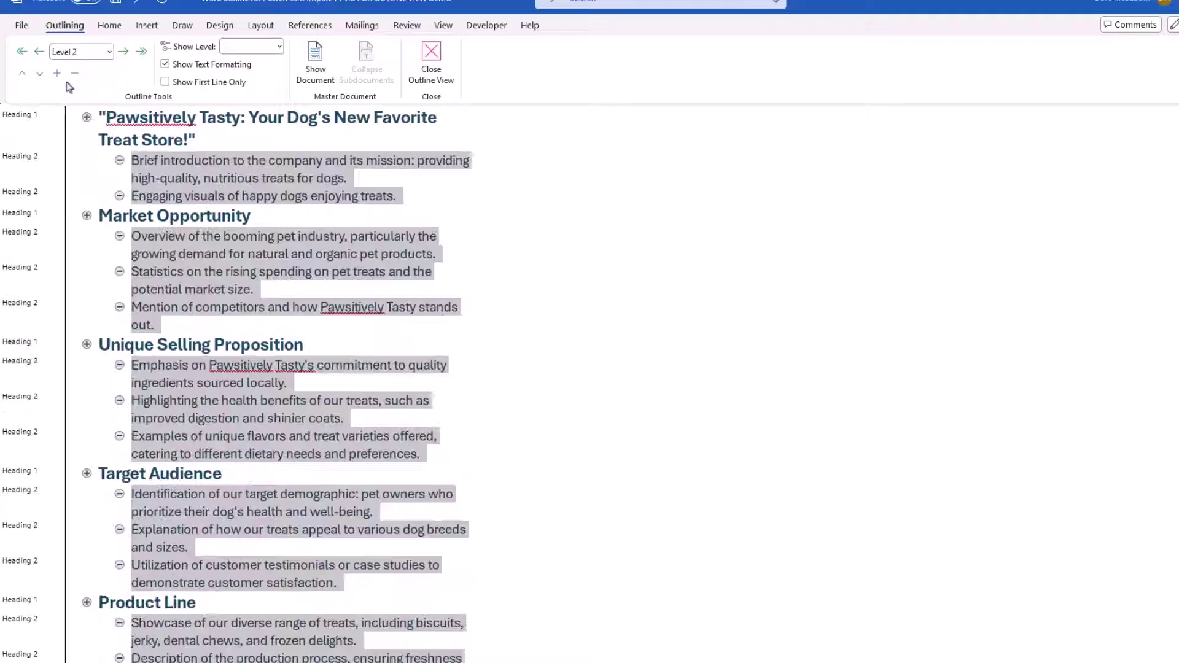
click(510, 221)
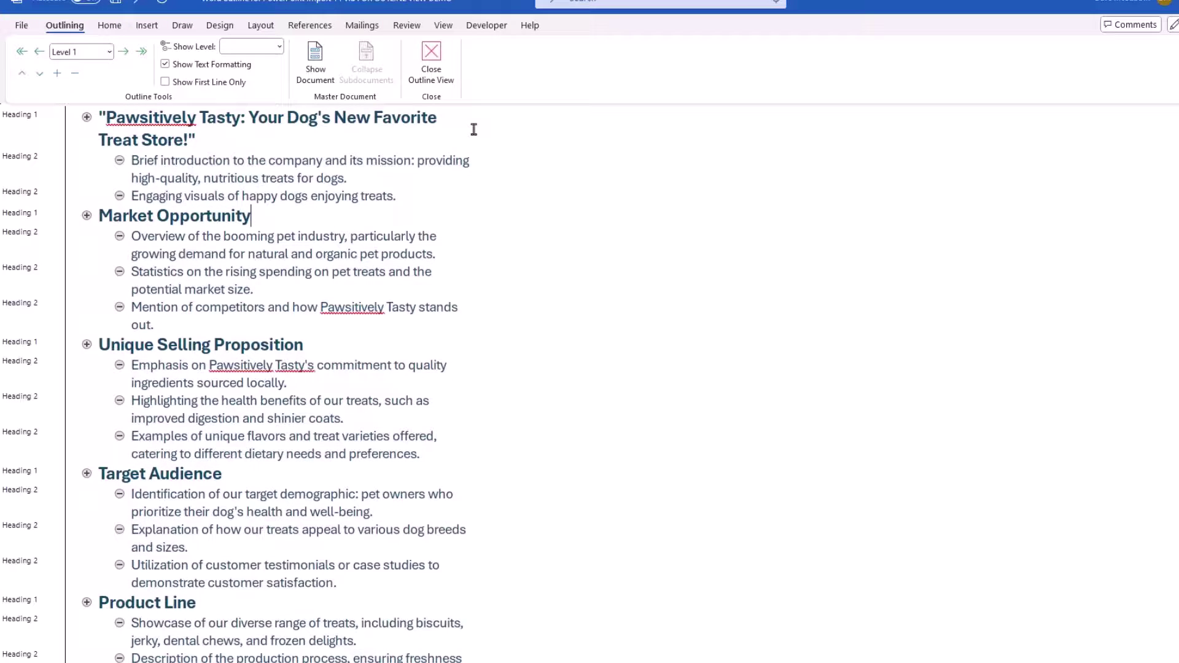
Review the outline, then close Word's Outline View.
scroll(481, 281, down, 5)
scroll(482, 284, down, 2)
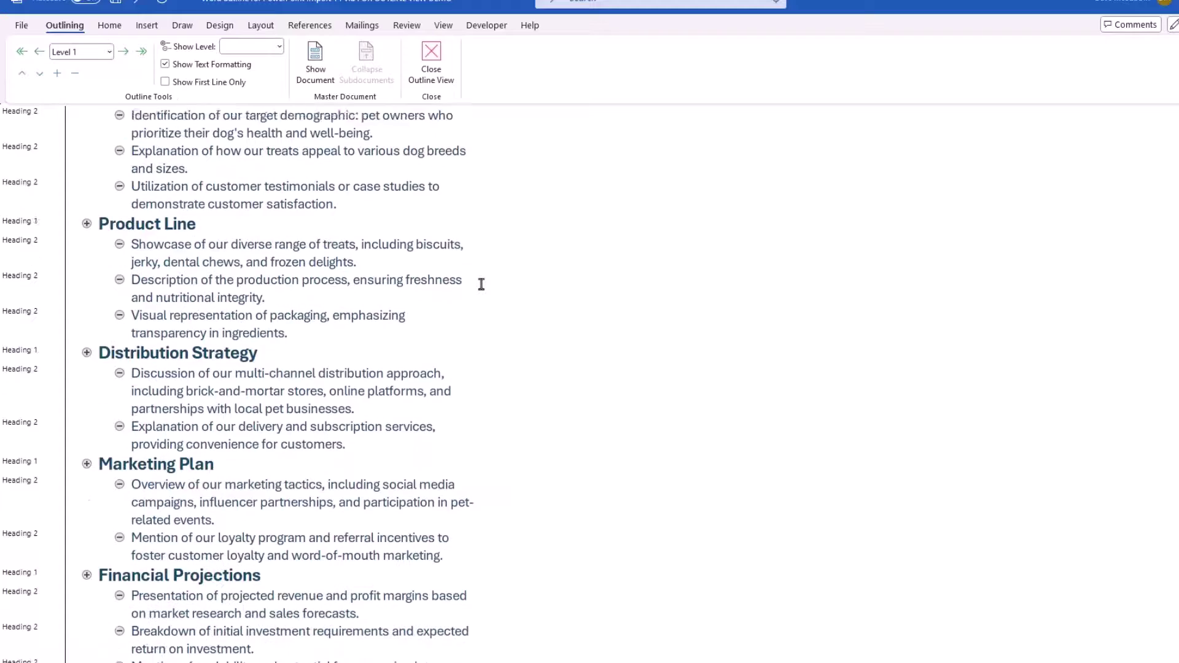
scroll(482, 284, up, 8)
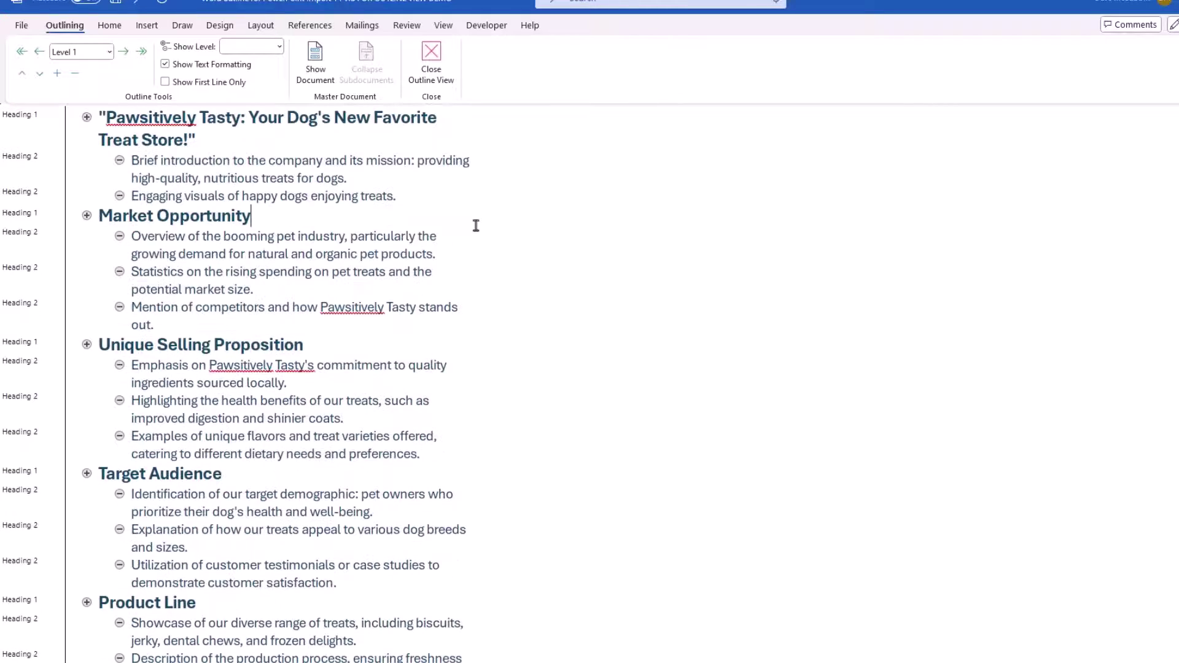
click(431, 64)
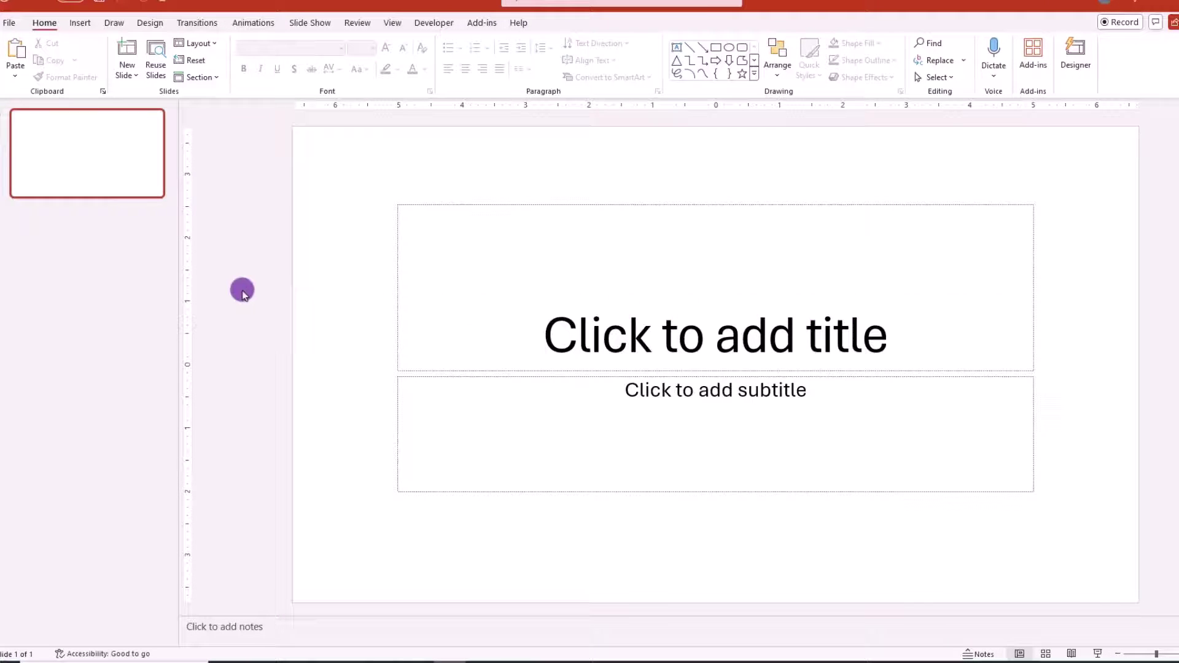
Create slides 2–11 from the Word outline document, starting with the Pawsitively Tasty title slide.
click(128, 72)
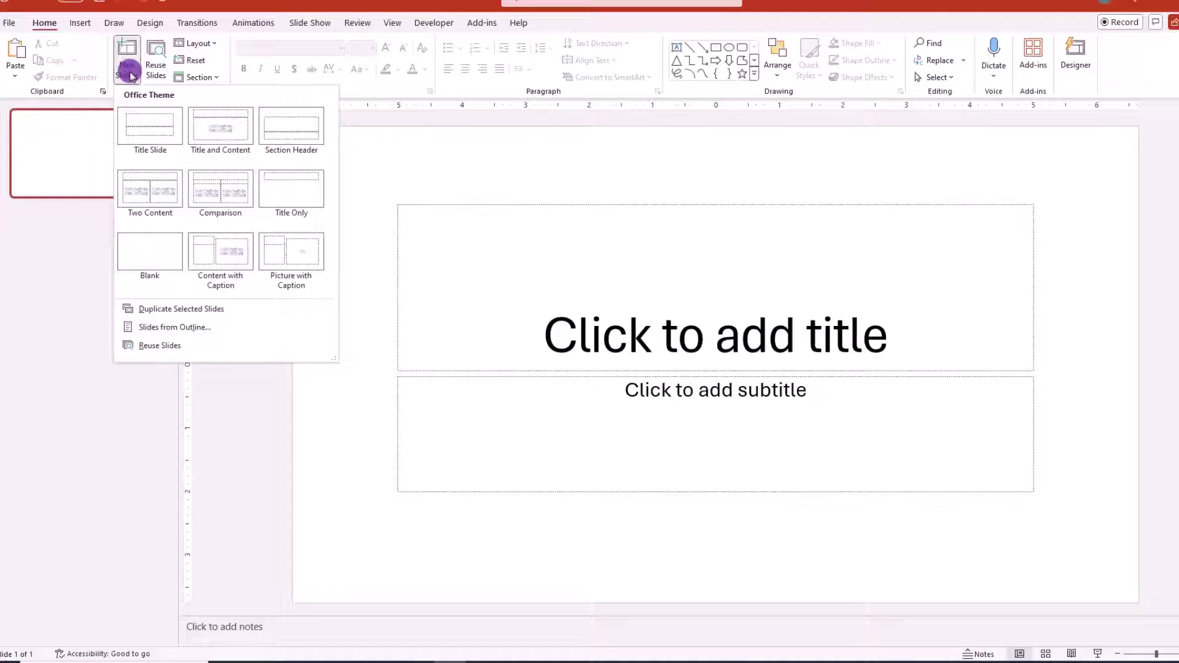
click(159, 328)
click(241, 74)
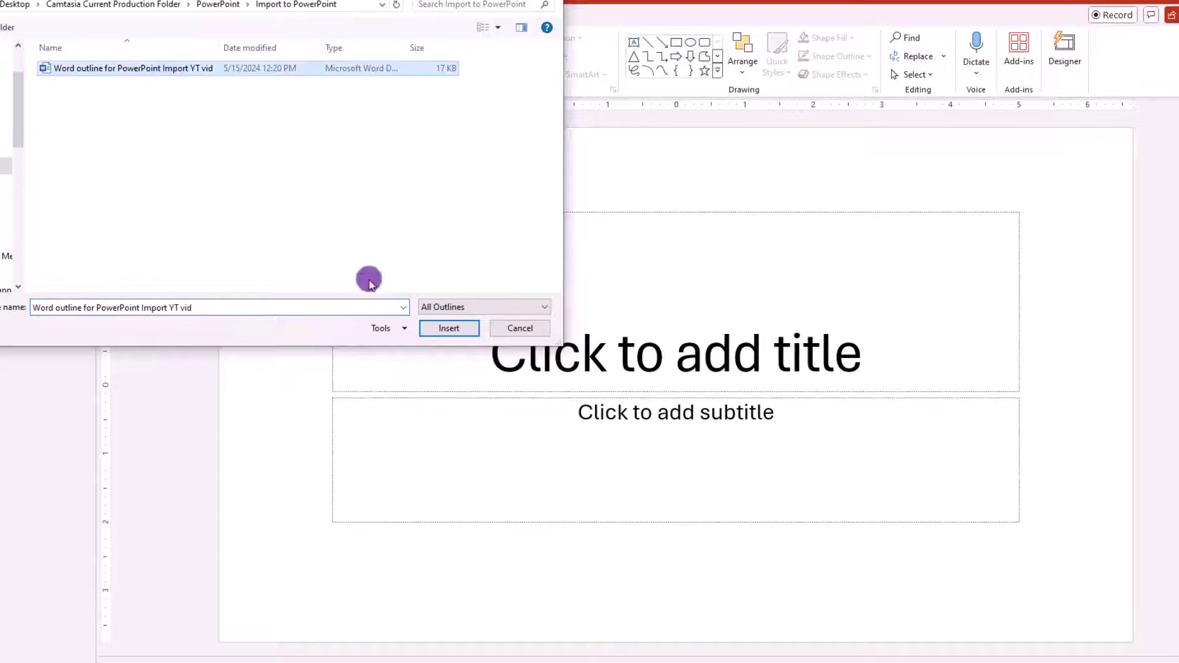
click(451, 330)
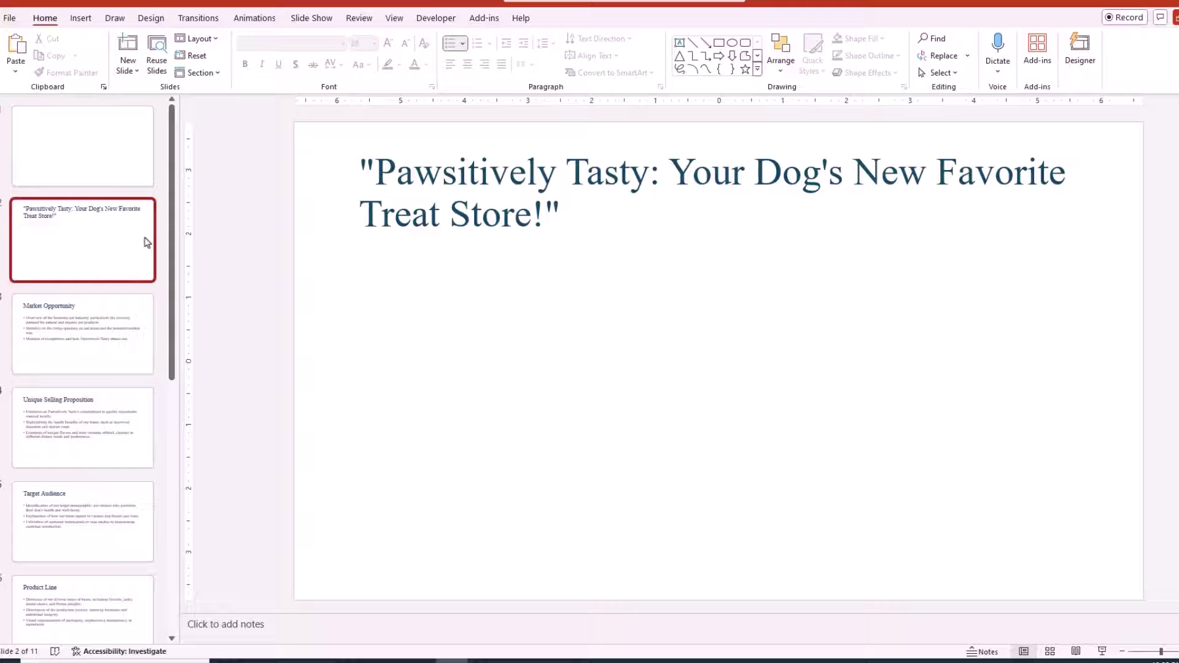
drag(145, 243, 82, 166)
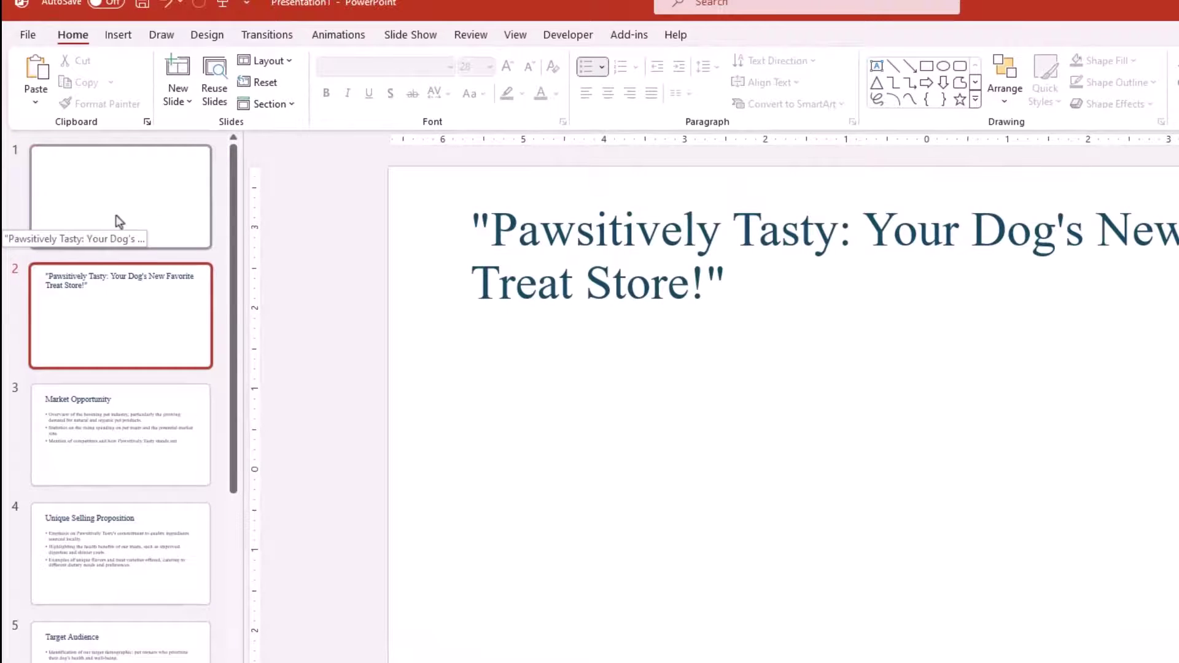
Delete the empty first slide and apply a Designer idea to the Pawsitively Tasty title slide.
right_click(119, 221)
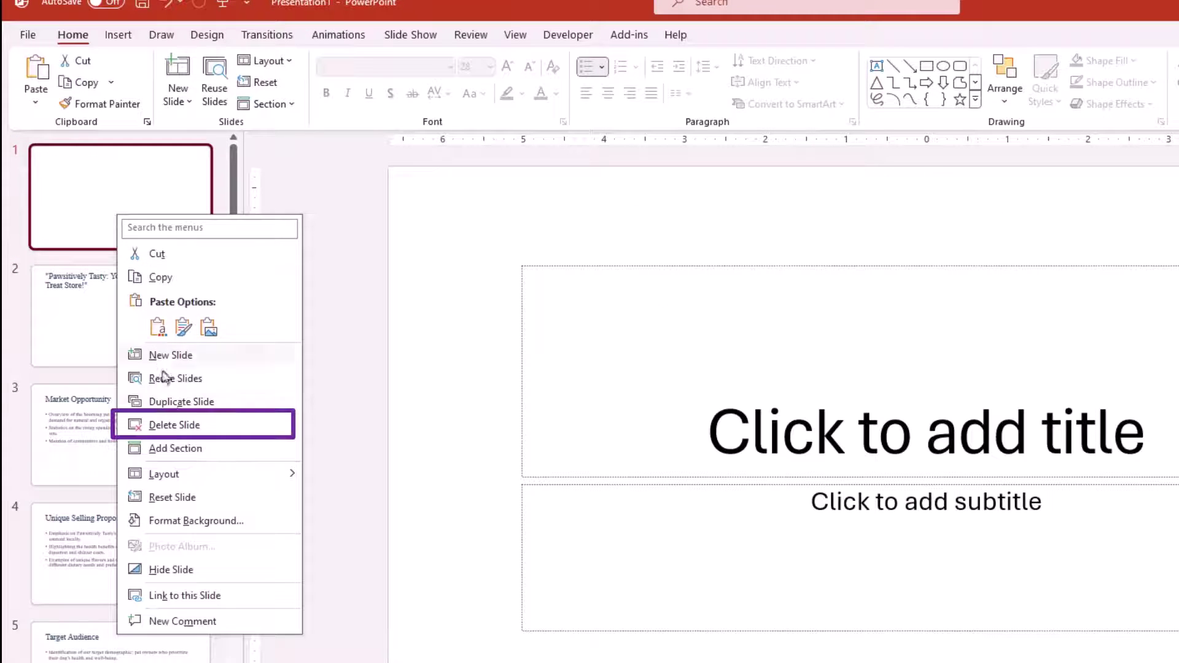
click(174, 427)
click(1178, 79)
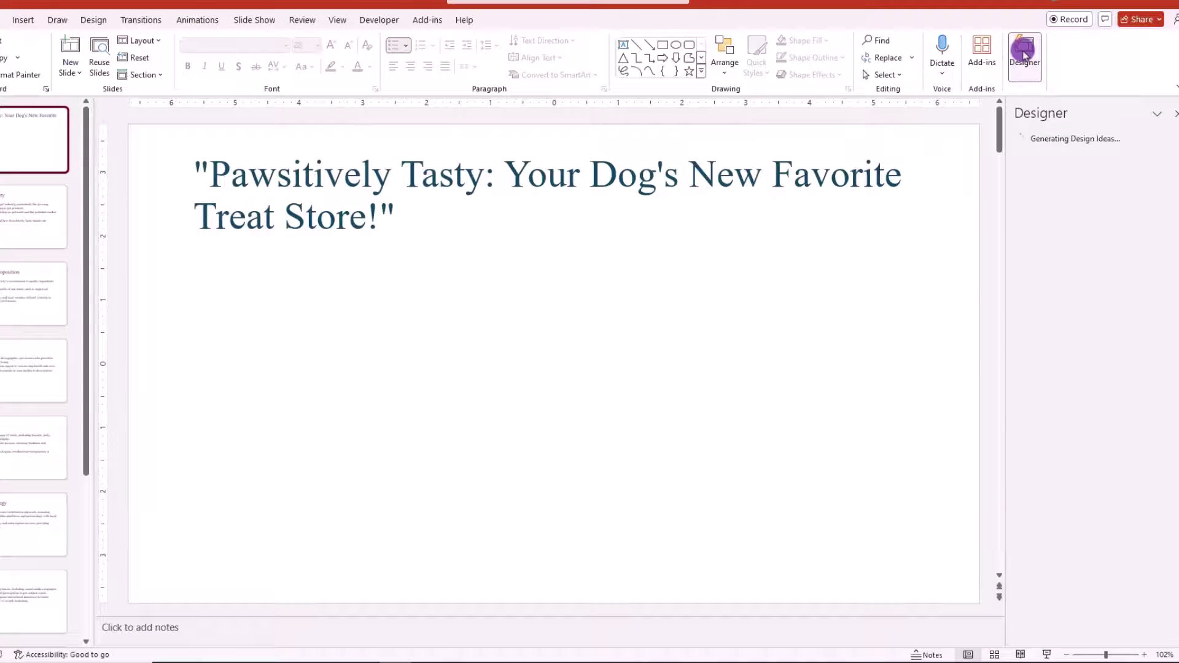
click(1092, 178)
Apply Designer layouts to Market Opportunity, the following slide, and Target Audience.
scroll(642, 284, down, 1)
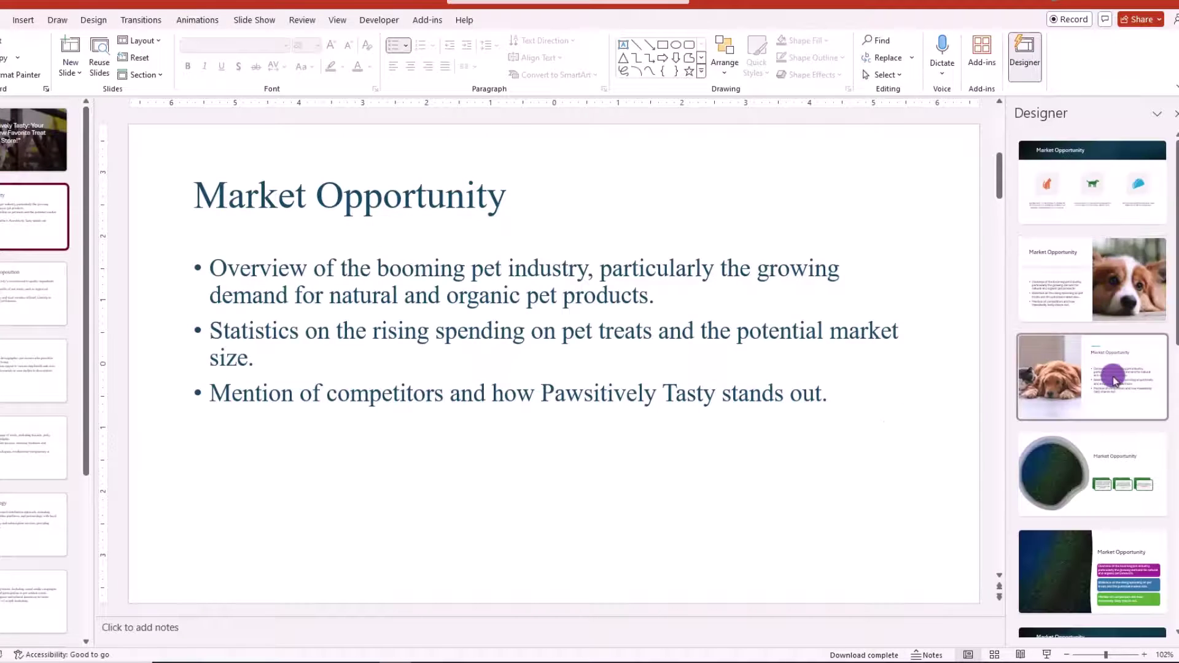
click(1114, 379)
key(Page_Down)
click(1092, 473)
click(34, 369)
click(1106, 393)
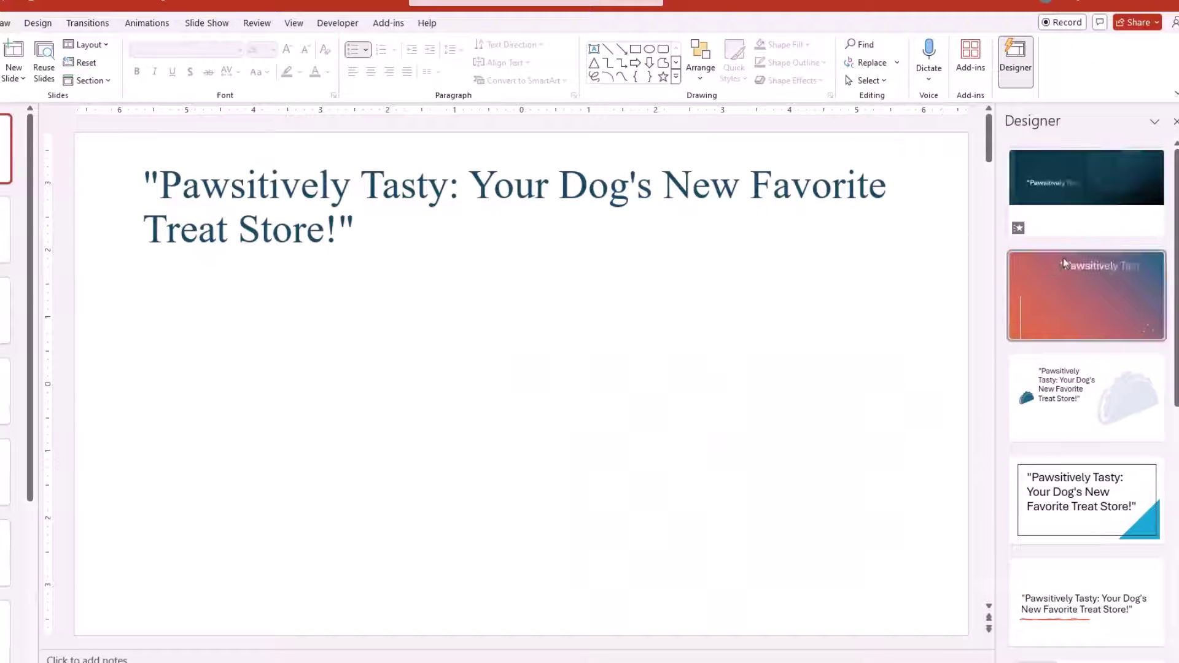
Scroll the ChatGPT outline chat down to Slide 10: Call to Action.
scroll(1129, 276, down, 2)
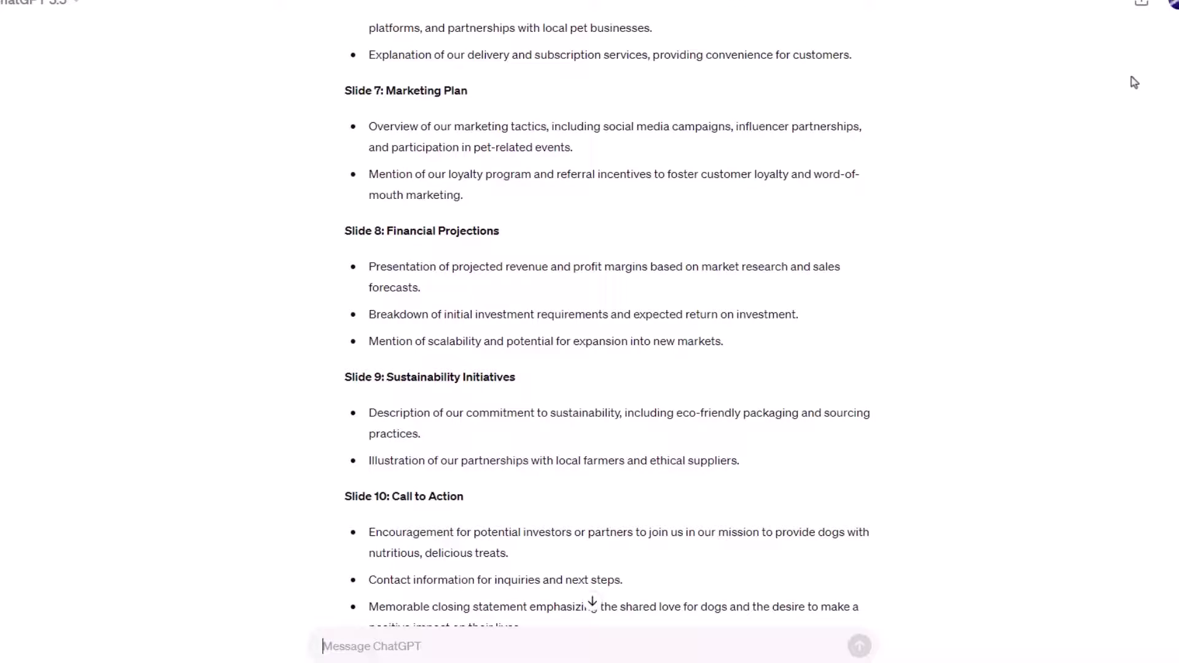
Ask ChatGPT to recommend images for each slide, including Bing Image Creator prompts.
scroll(1134, 82, down, 1)
text(Recommend any images to be )
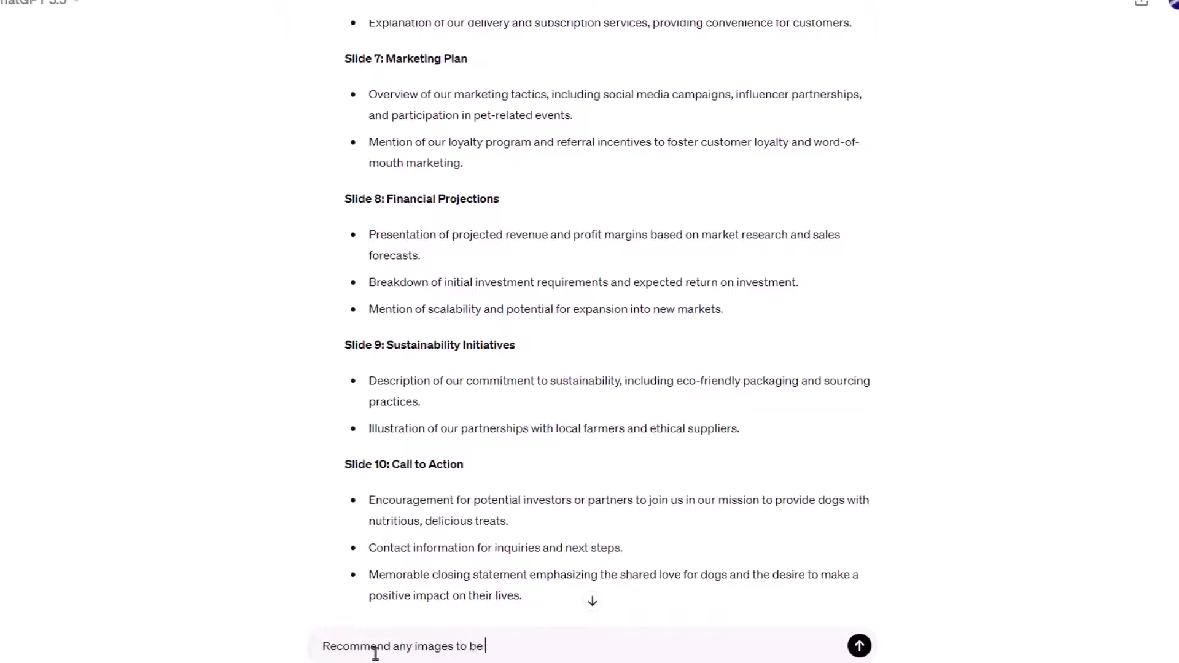
text(included in the slide to improve the visual)
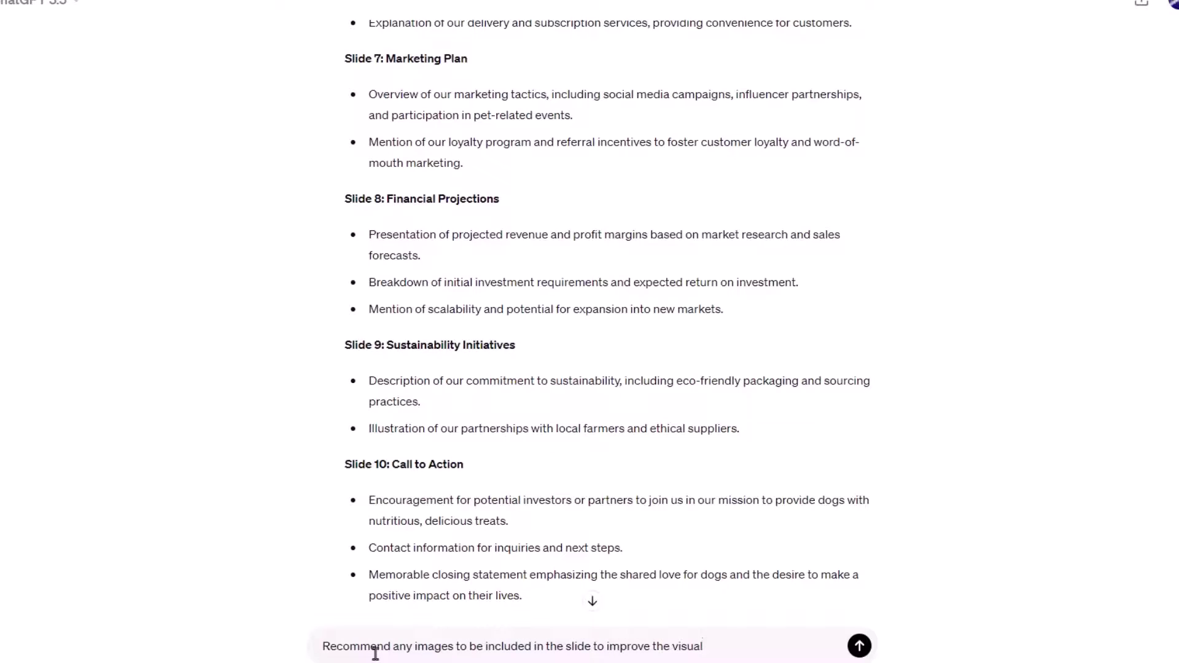
text( appeal, also provide Bing)
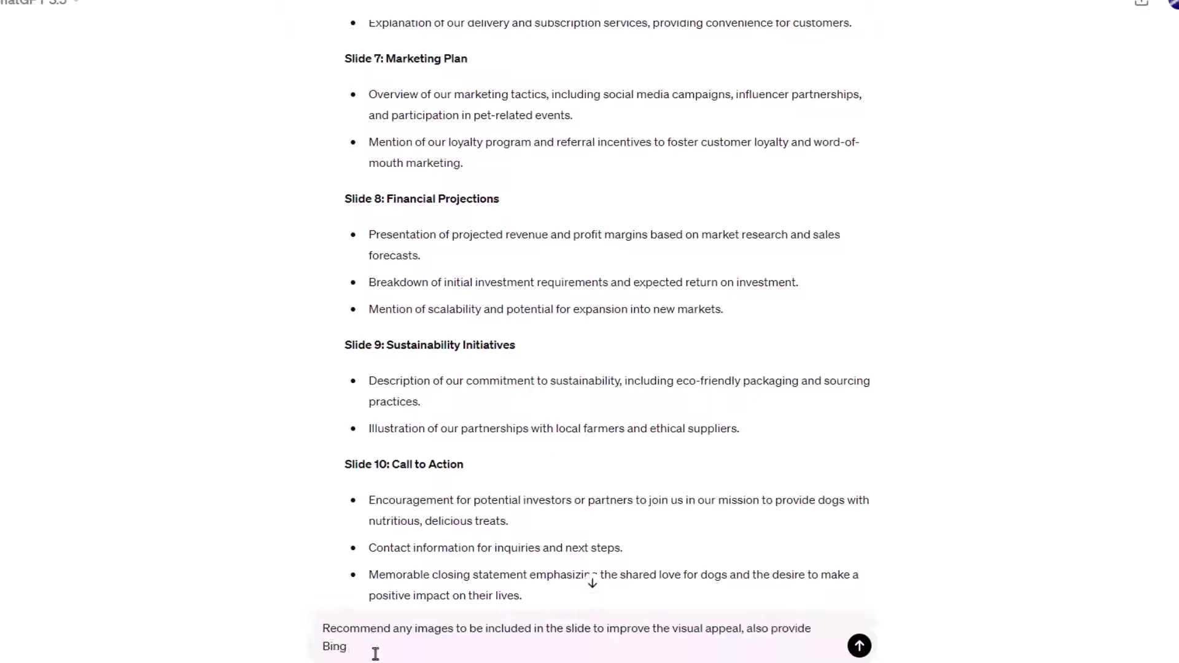
text( image creator prompts you suggested)
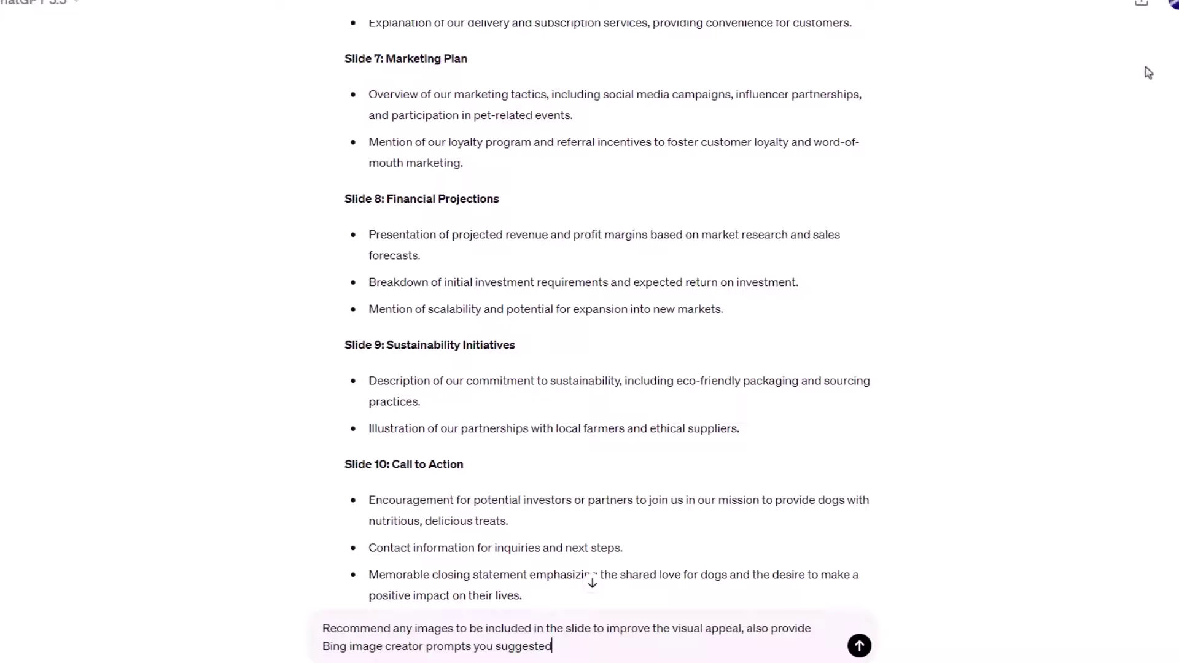
click(859, 645)
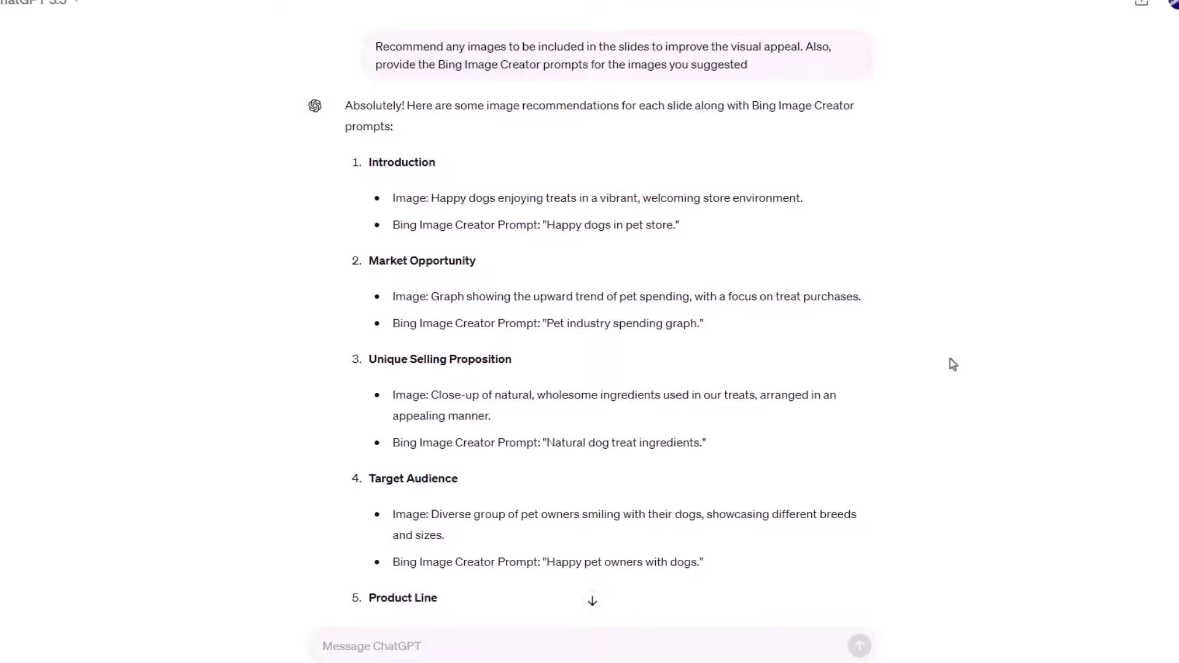
Copy the 'Happy dogs in pet store' prompt from ChatGPT's reply.
scroll(953, 365, down, 2)
scroll(951, 362, up, 2)
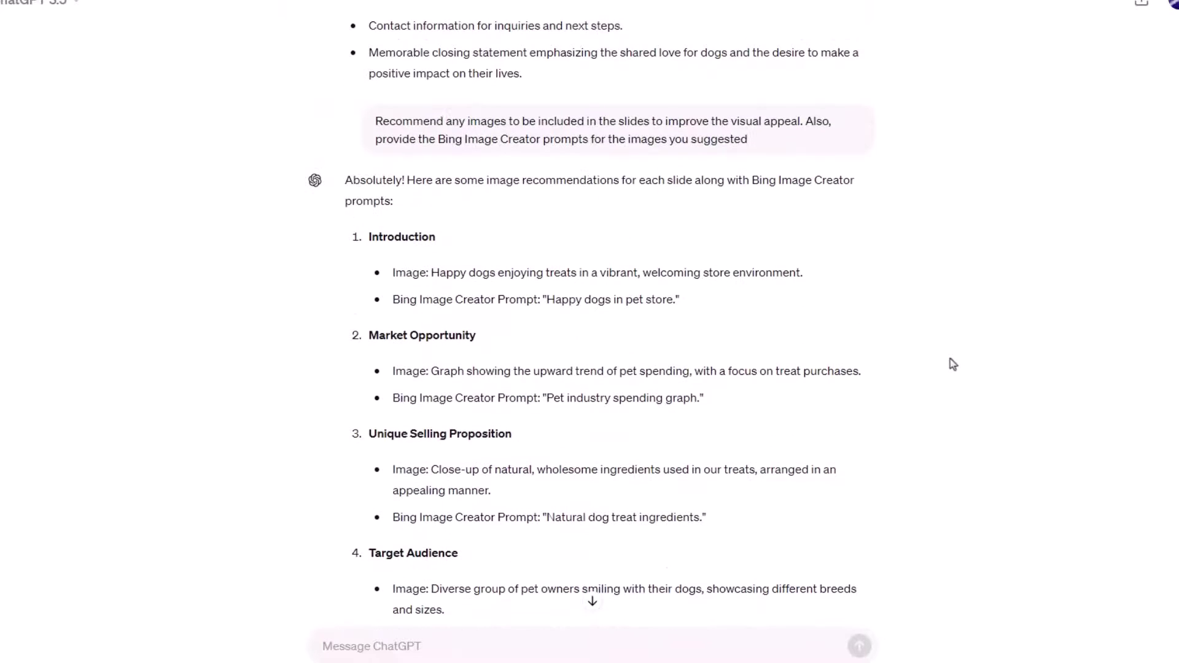
scroll(589, 244, down, 1)
drag(546, 225, 672, 225)
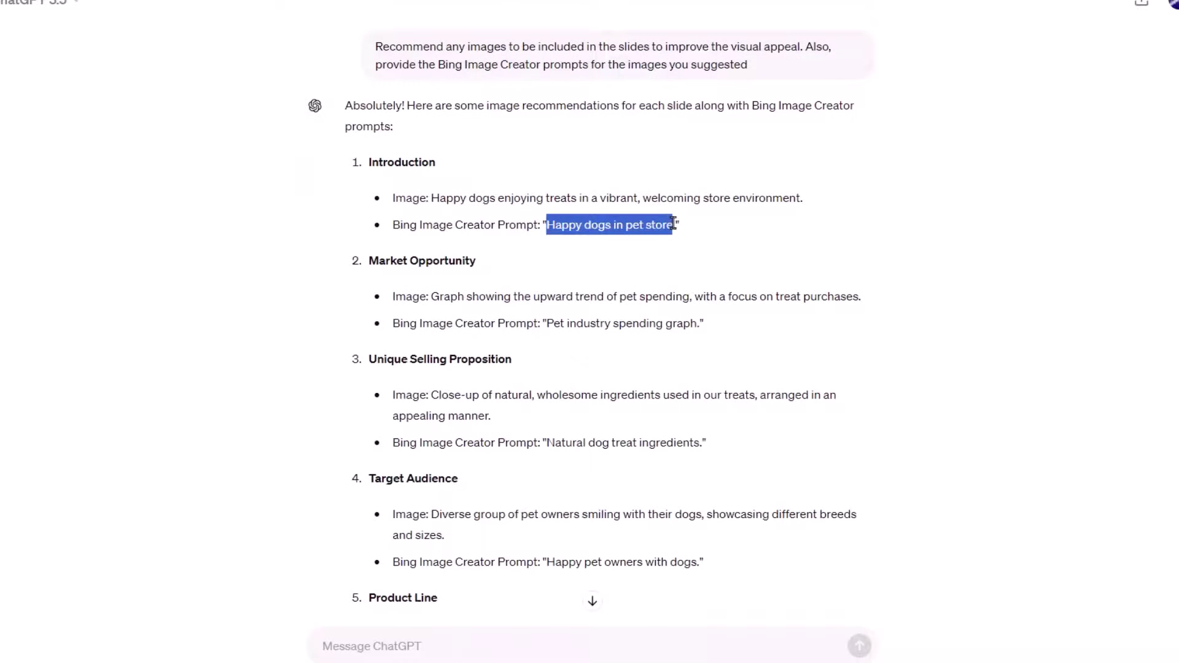
right_click(662, 231)
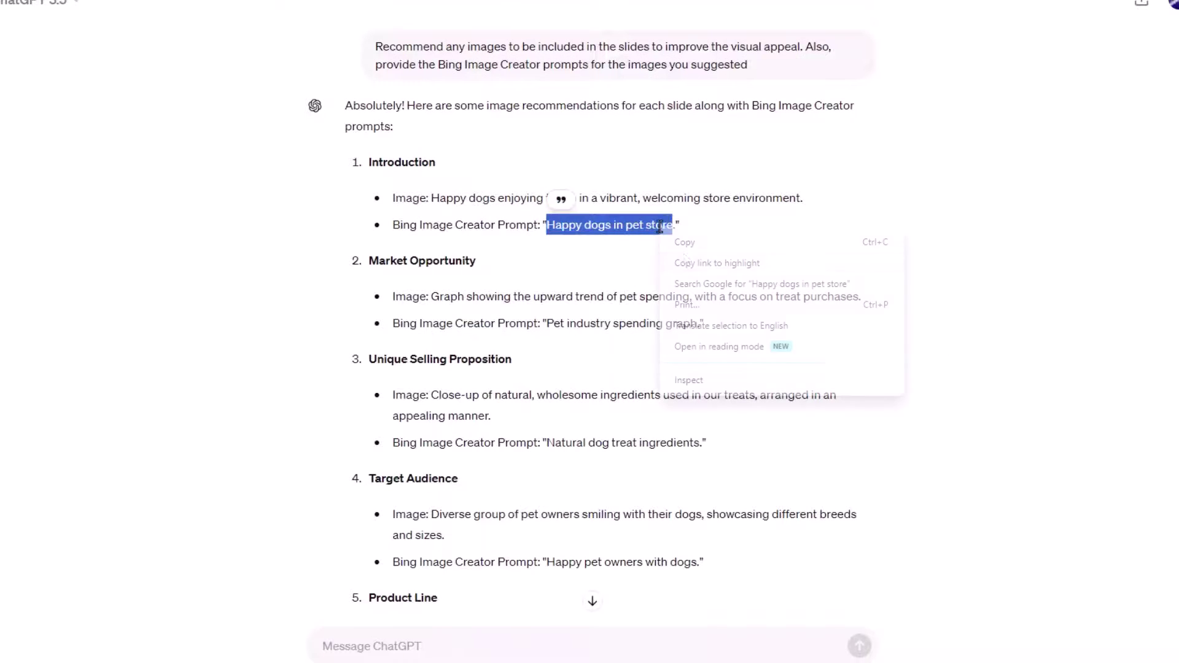
click(686, 244)
click(534, 229)
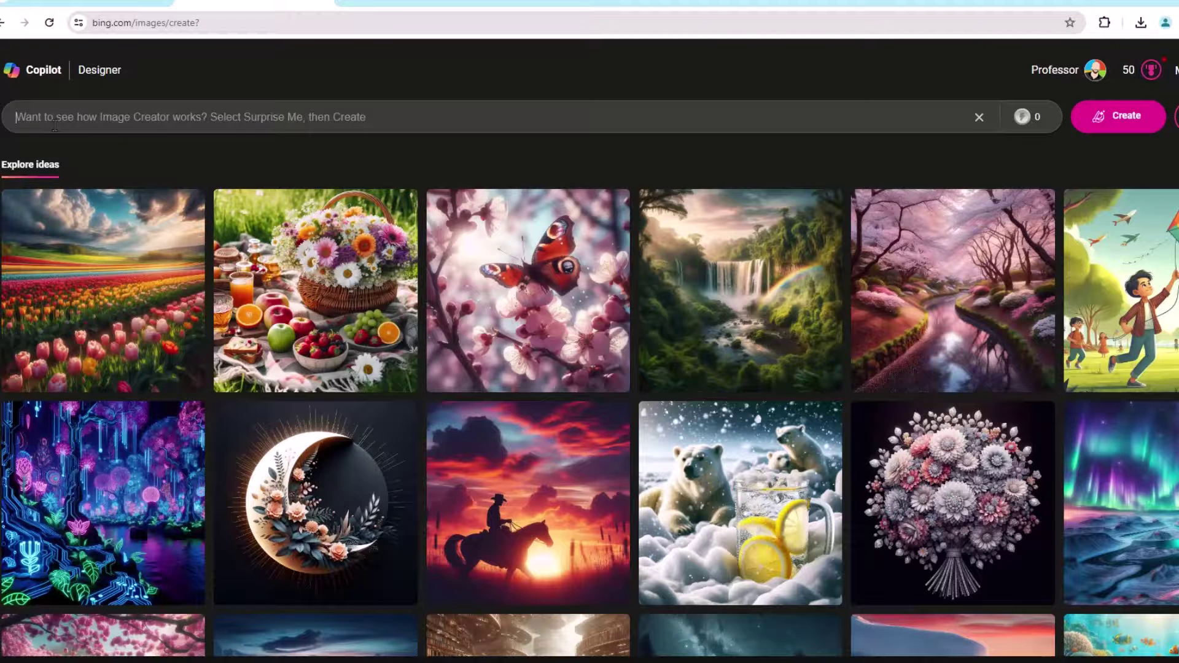
Generate 'Happy dogs in pet store' images in Bing and paste the group-of-dogs picture onto the title slide.
click(54, 126)
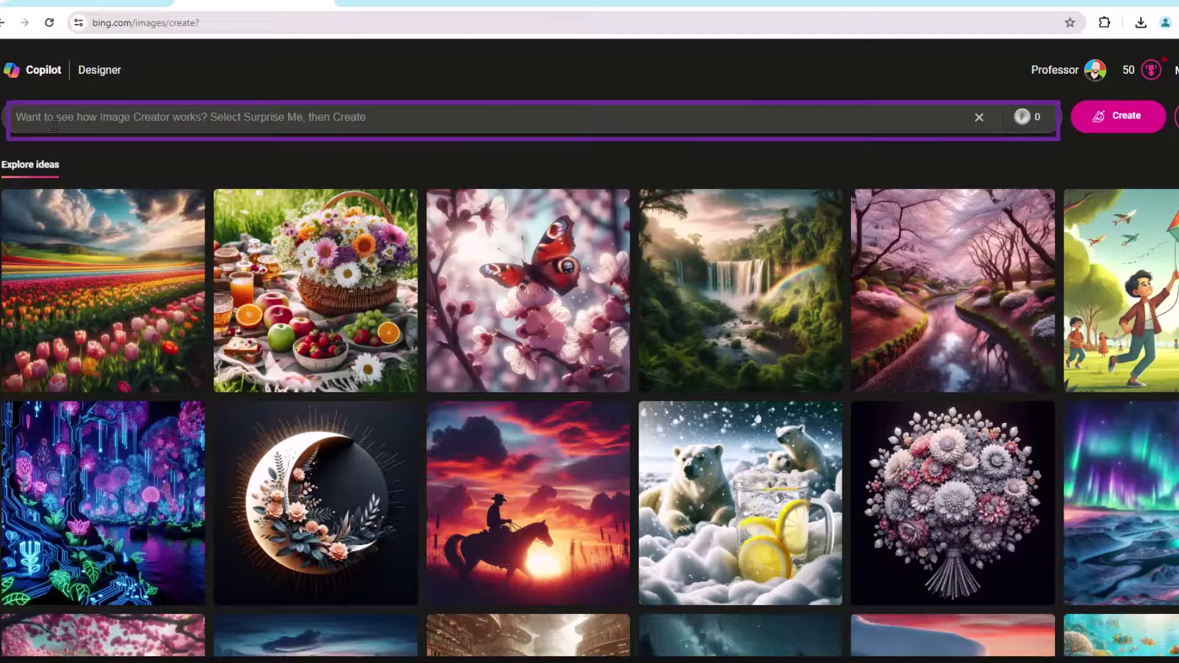
key(ctrl+v)
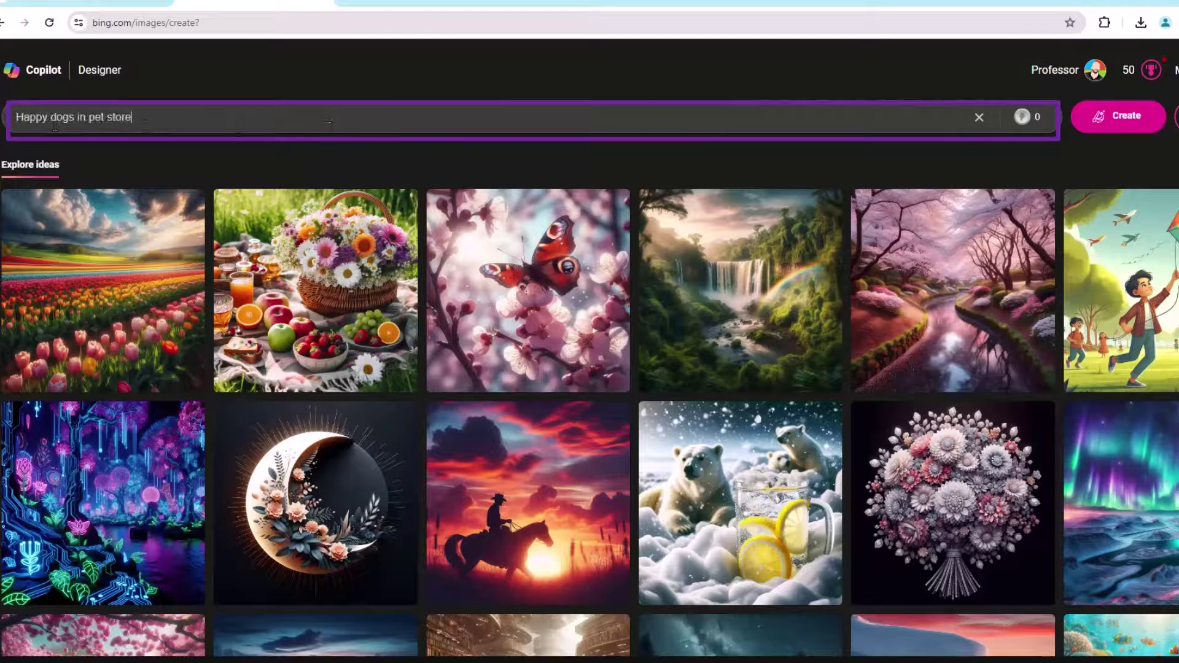
click(1117, 117)
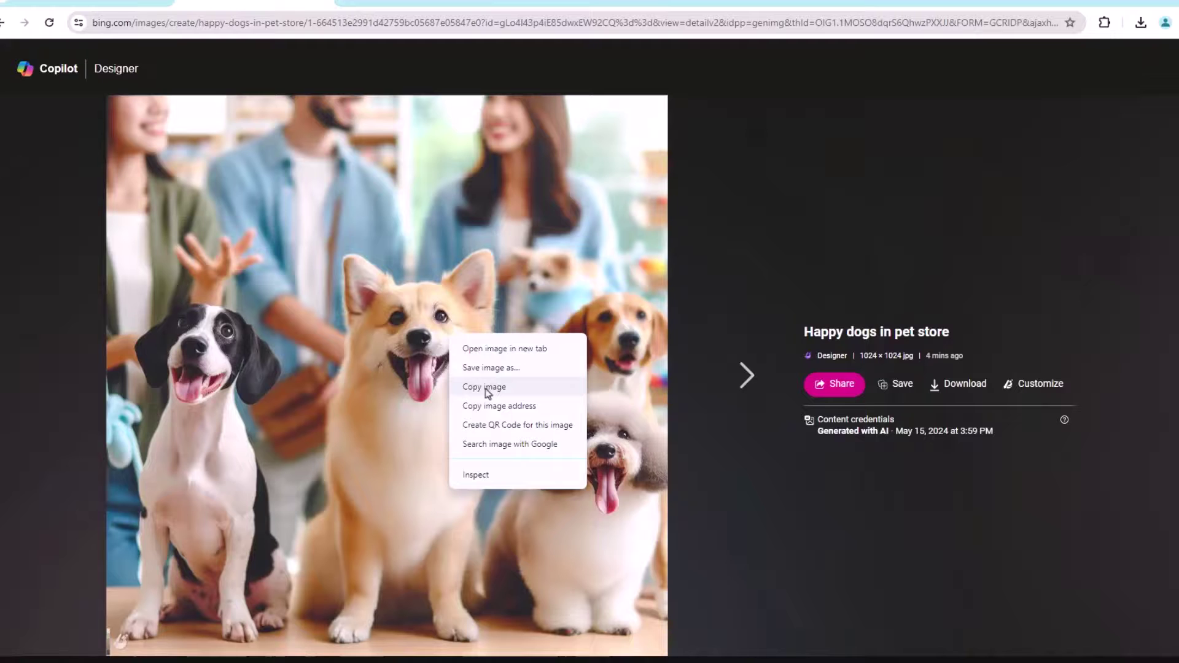
click(487, 387)
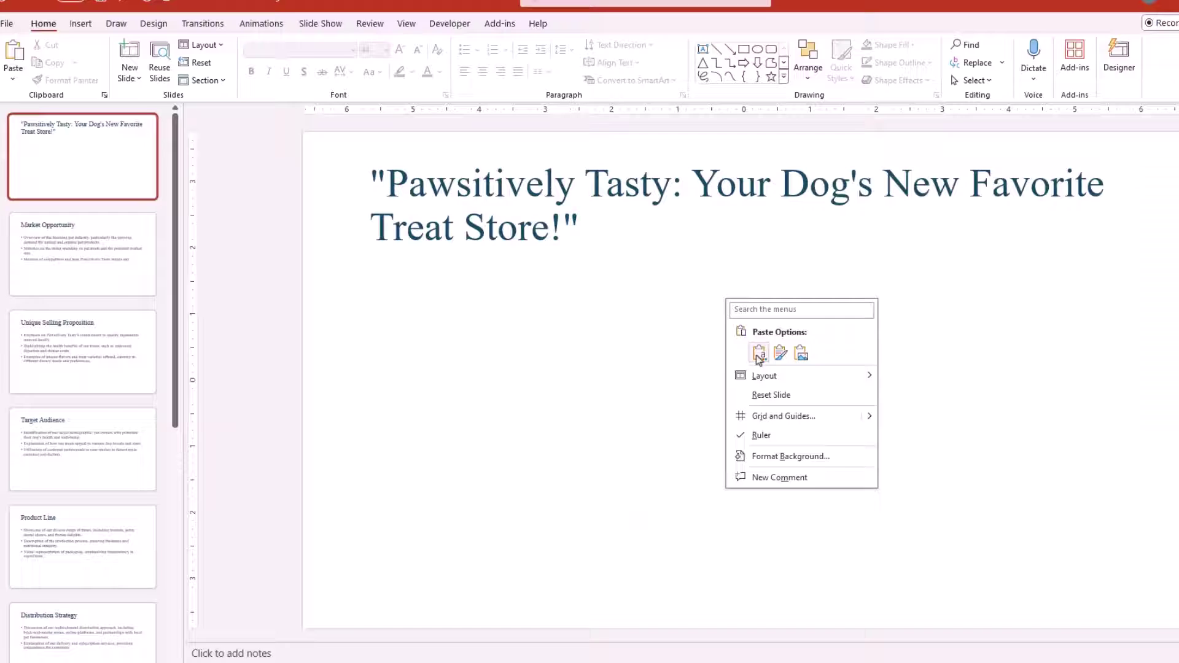
click(759, 353)
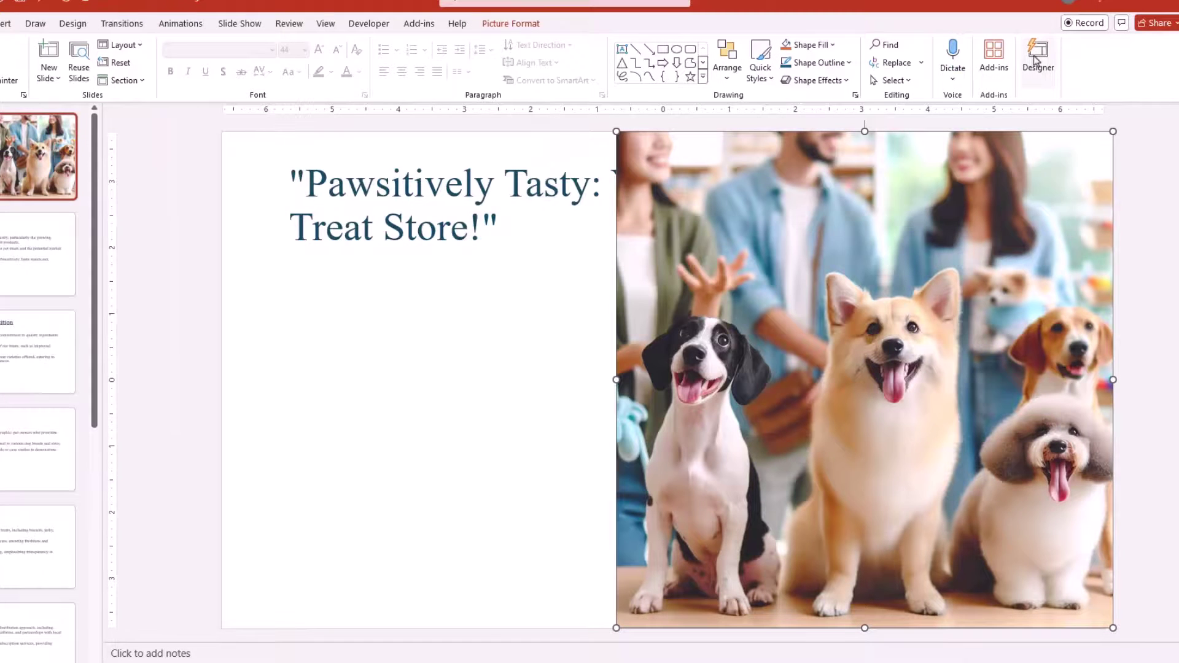
Show Designer ideas for the title slide with the dog image.
click(1037, 59)
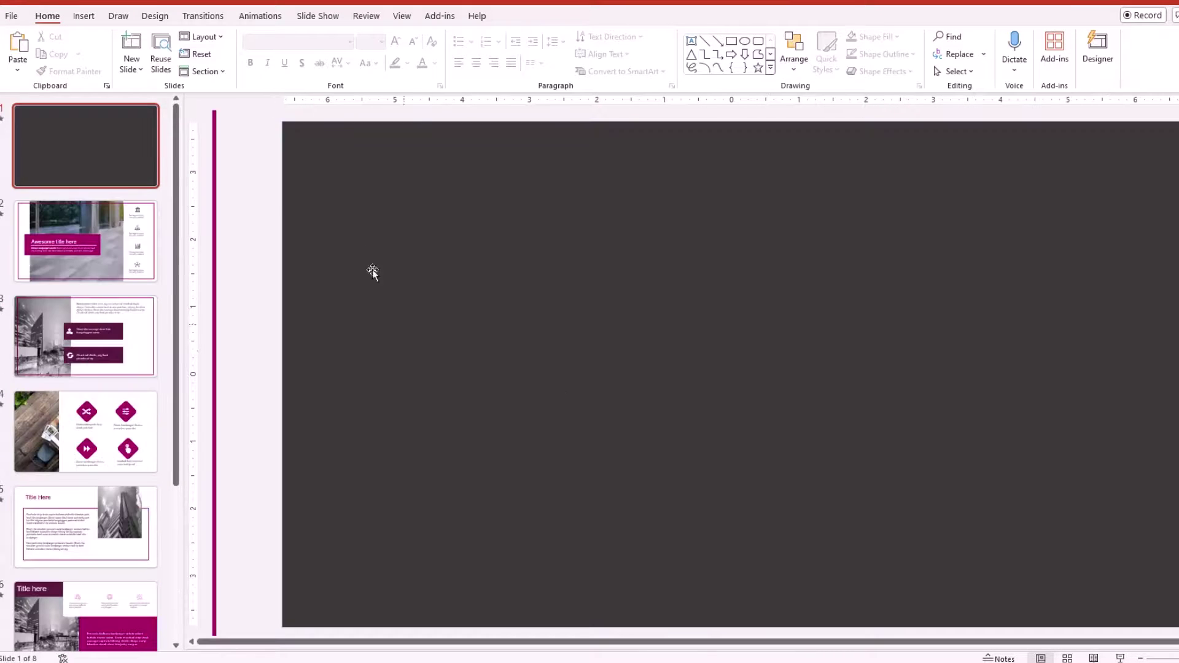
Apply Designer layouts to the Market Opportunity, Unique Selling Proposition and Target Audience slides.
key(Down)
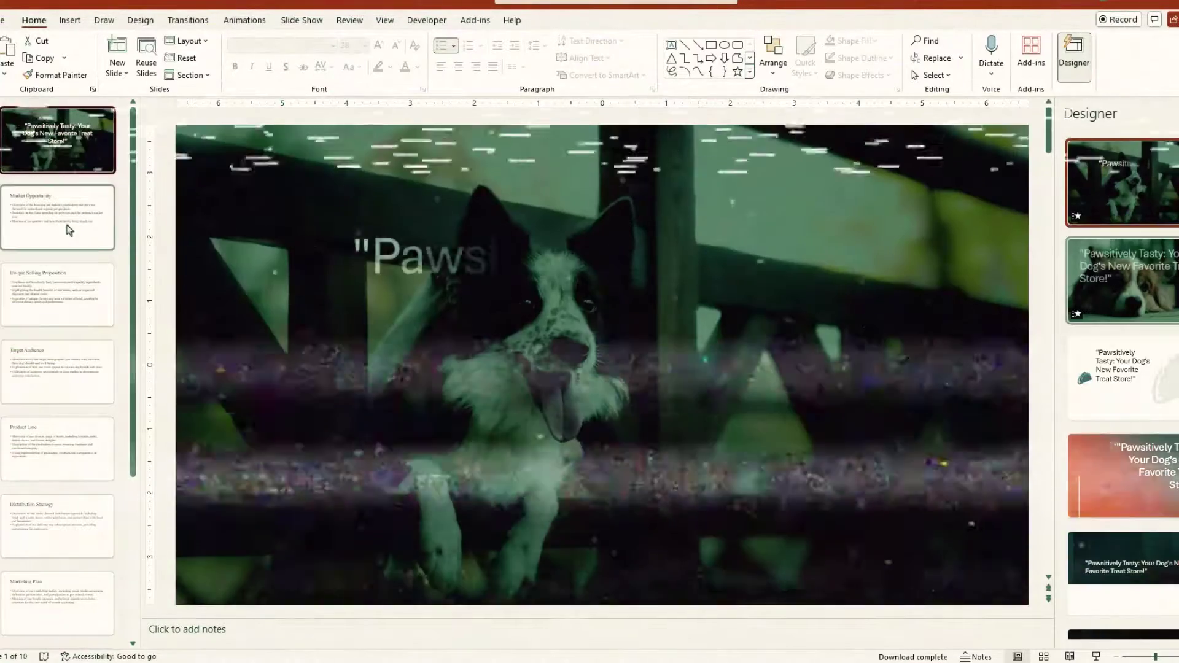
click(69, 231)
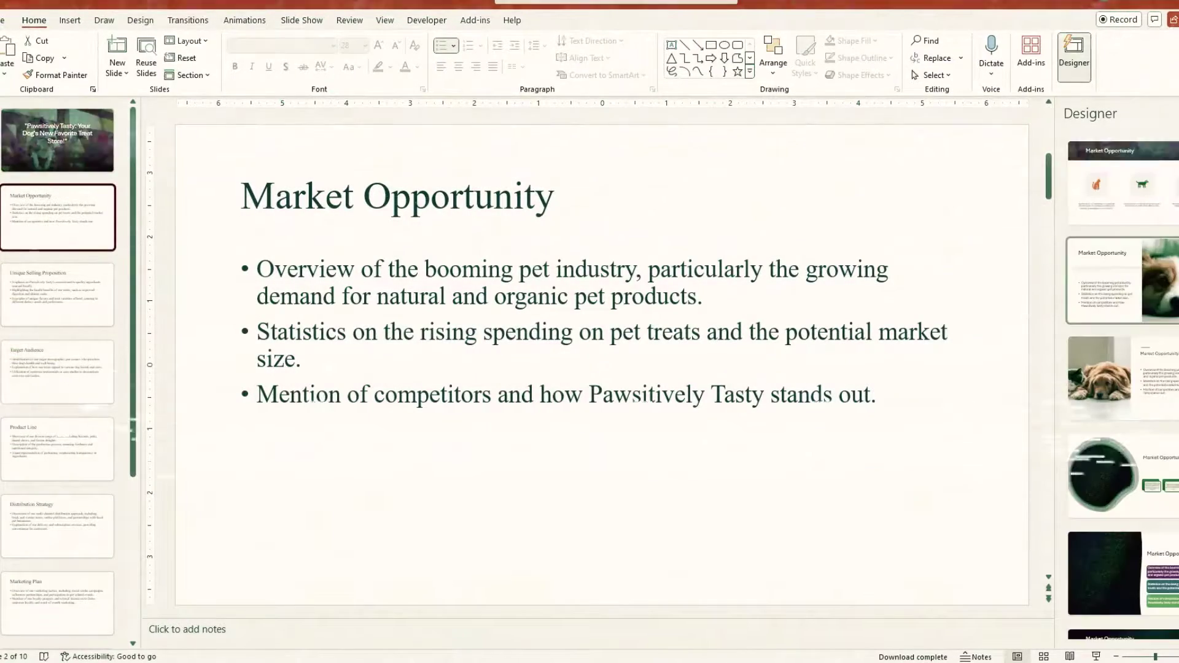
click(1162, 382)
key(Page_Down)
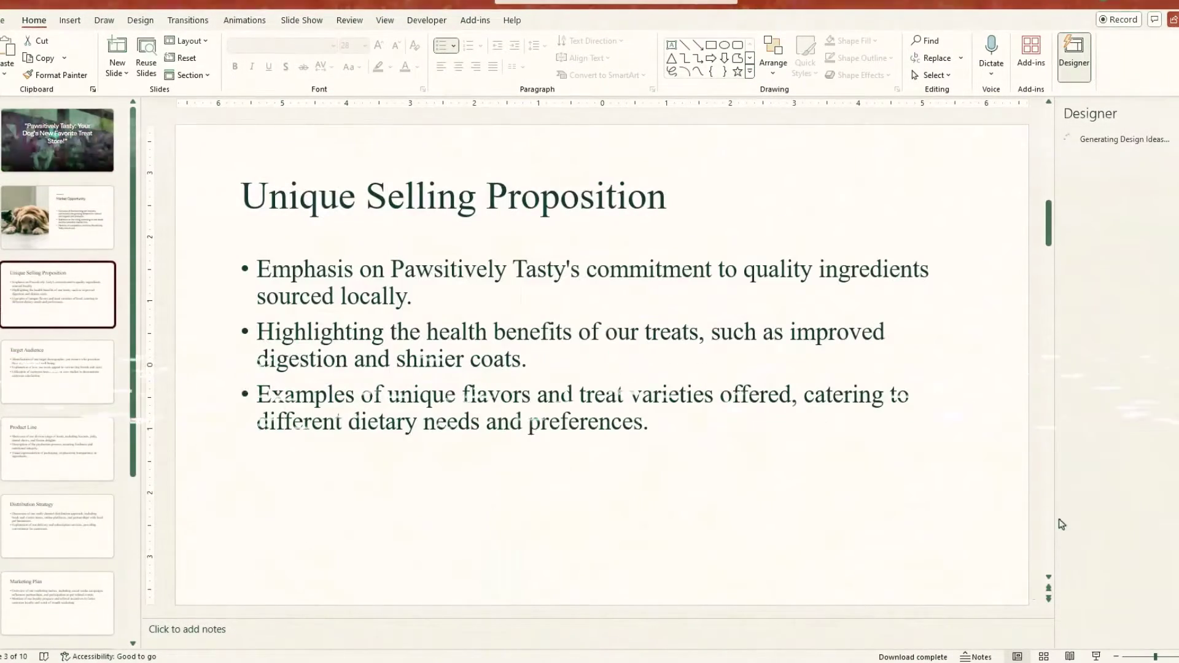
click(1098, 495)
key(Page_Down)
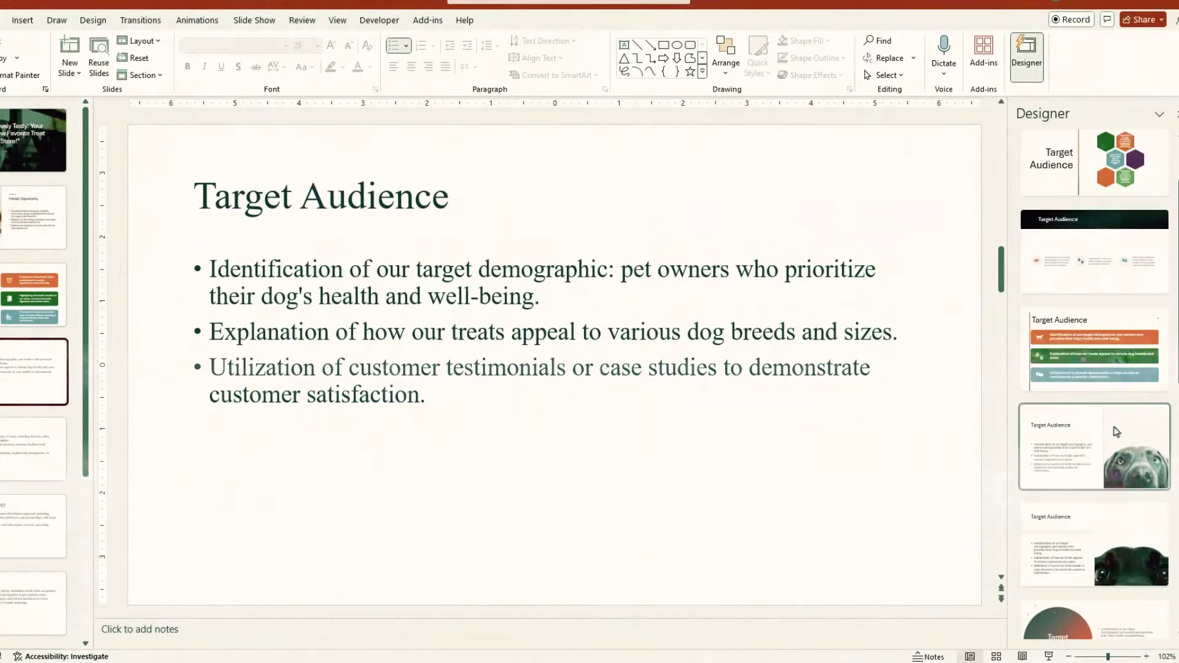
click(1117, 432)
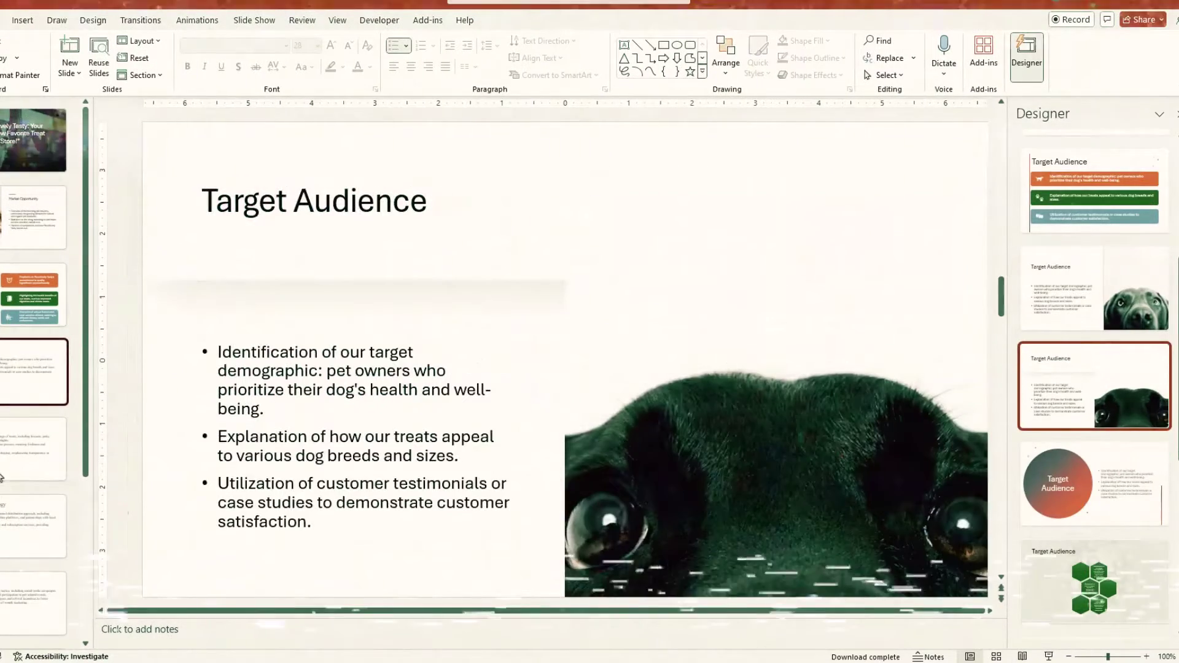
key(Page_Down)
scroll(1136, 457, down, 5)
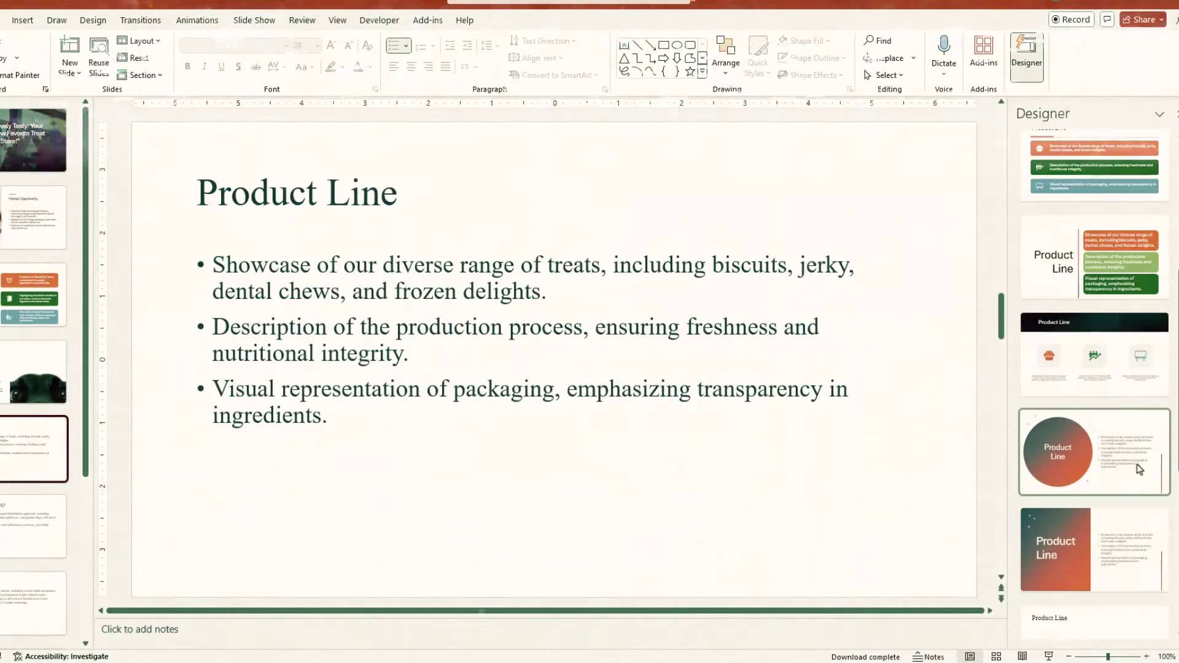